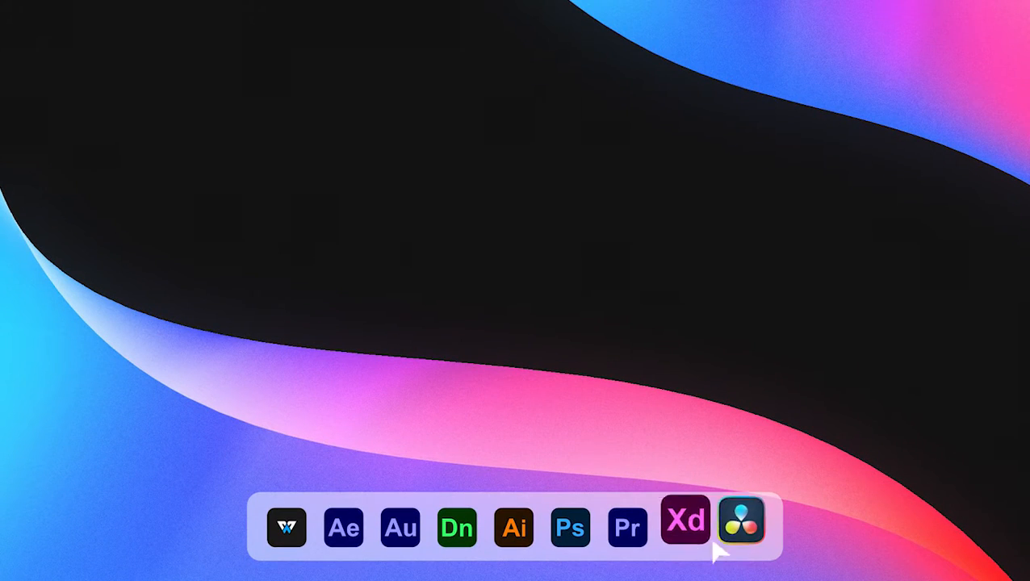
# Open Photoshop and create a new 1920 x 1080 px RGB document at 72 pixels/inch with a black background.
pyautogui.click(573, 517)
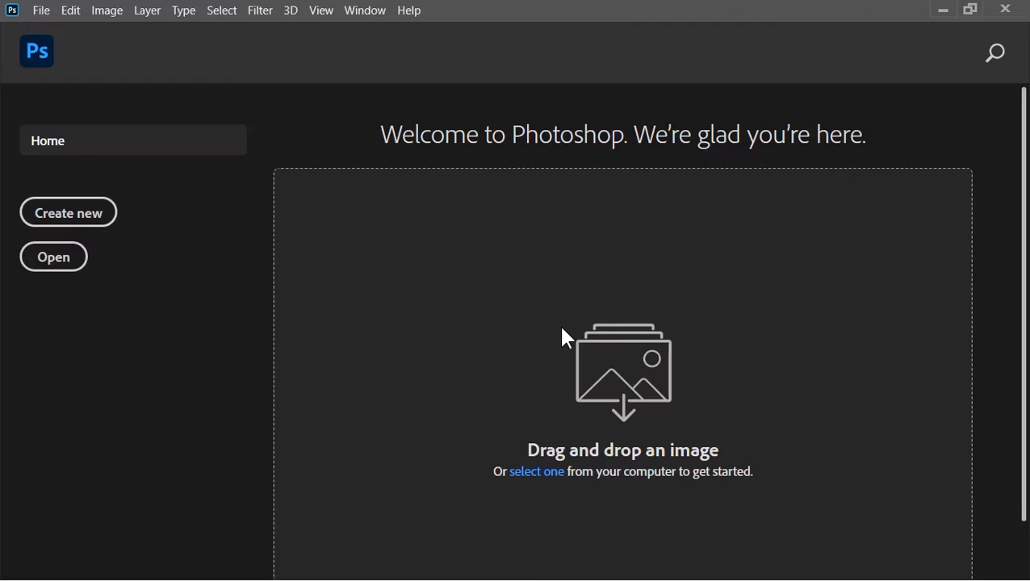
pyautogui.click(87, 220)
pyautogui.click(791, 187)
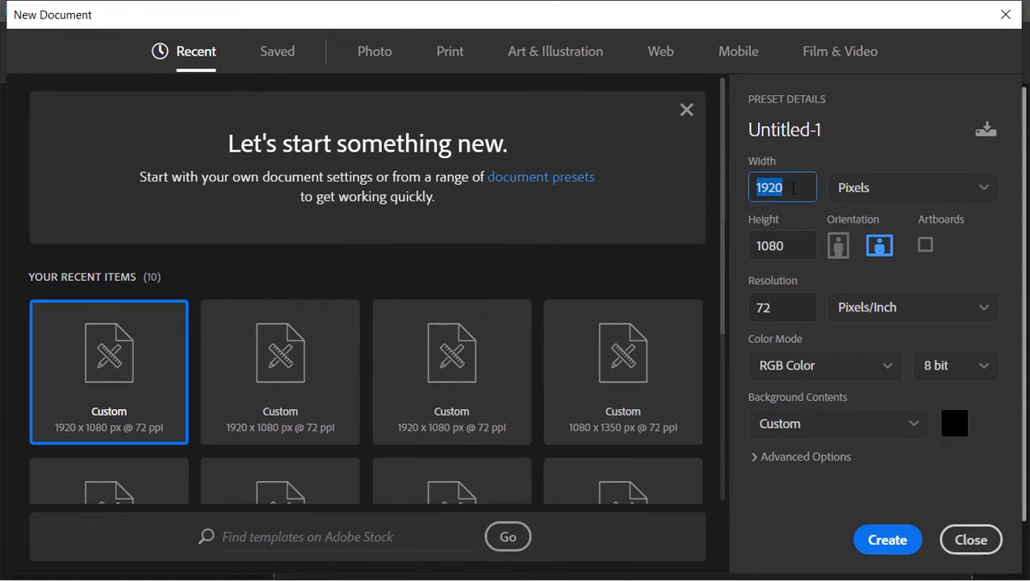
pyautogui.click(793, 247)
pyautogui.doubleClick(793, 246)
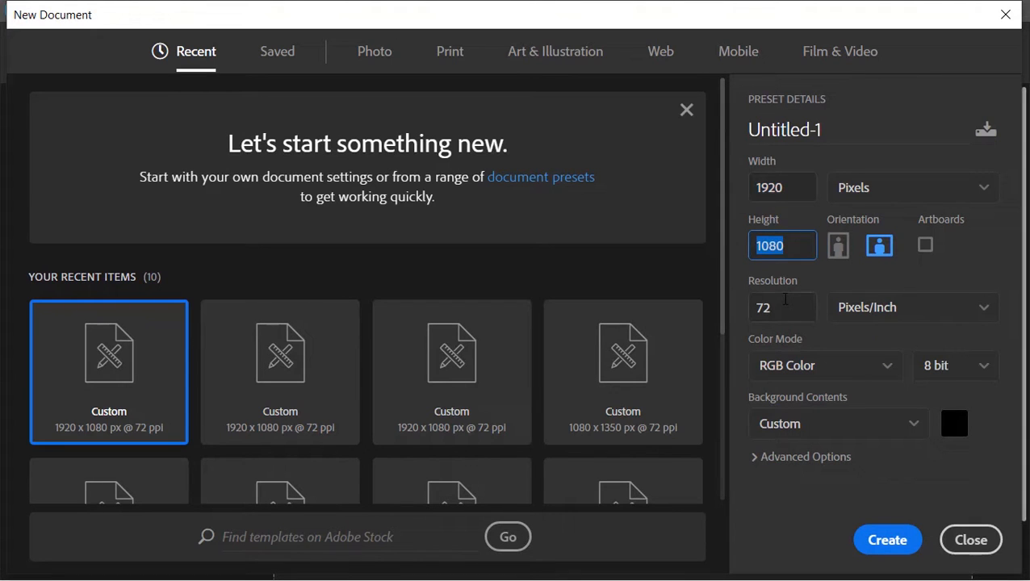
pyautogui.click(786, 305)
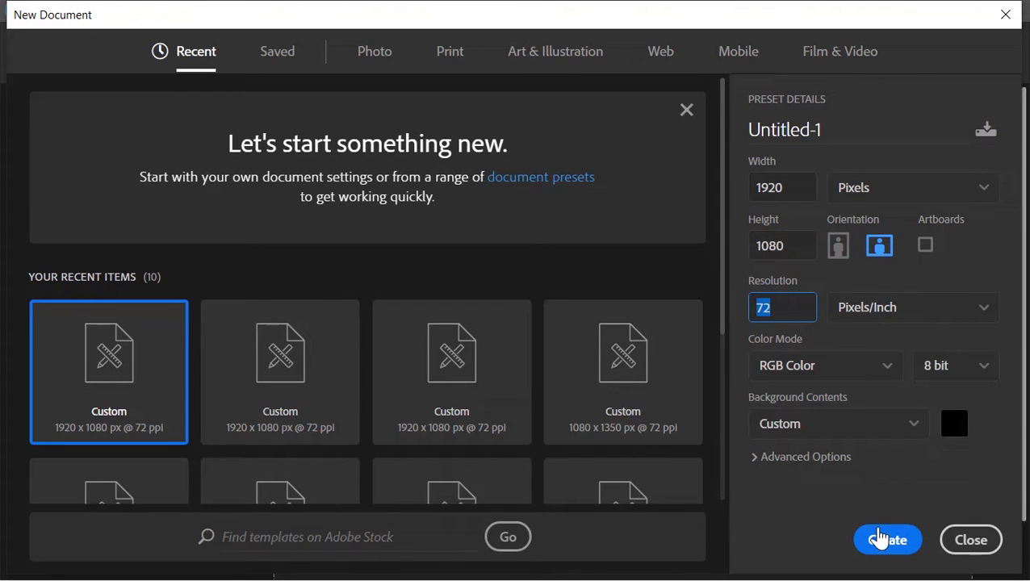
pyautogui.click(885, 540)
# Place the Lather Texture image on the canvas at full size and delete the original Background layer.
pyautogui.hotkey('alt', 'Tab')
pyautogui.hotkey('alt', 'Tab')
pyautogui.moveTo(243, 172); pyautogui.dragTo(476, 365)
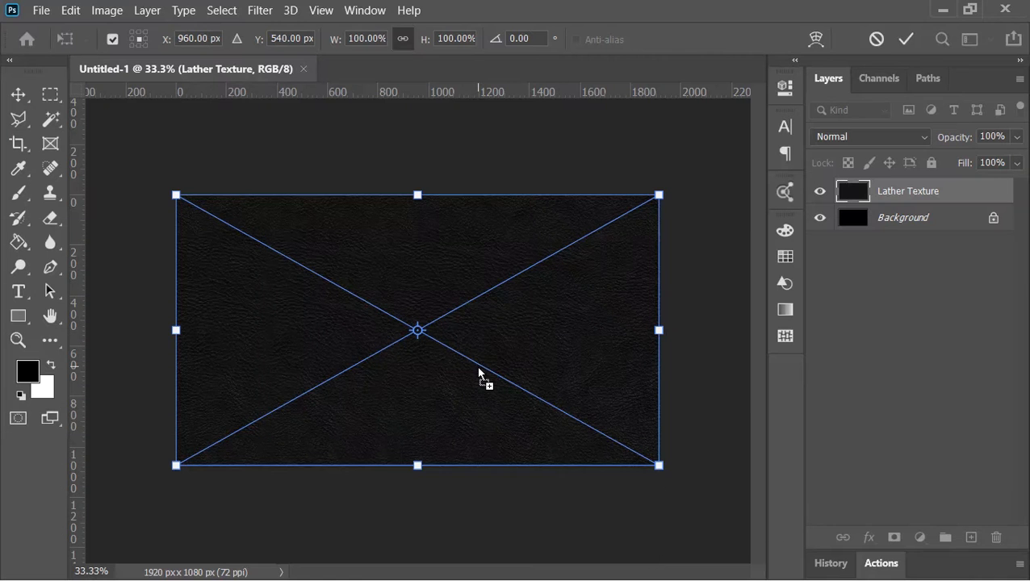
pyautogui.click(903, 38)
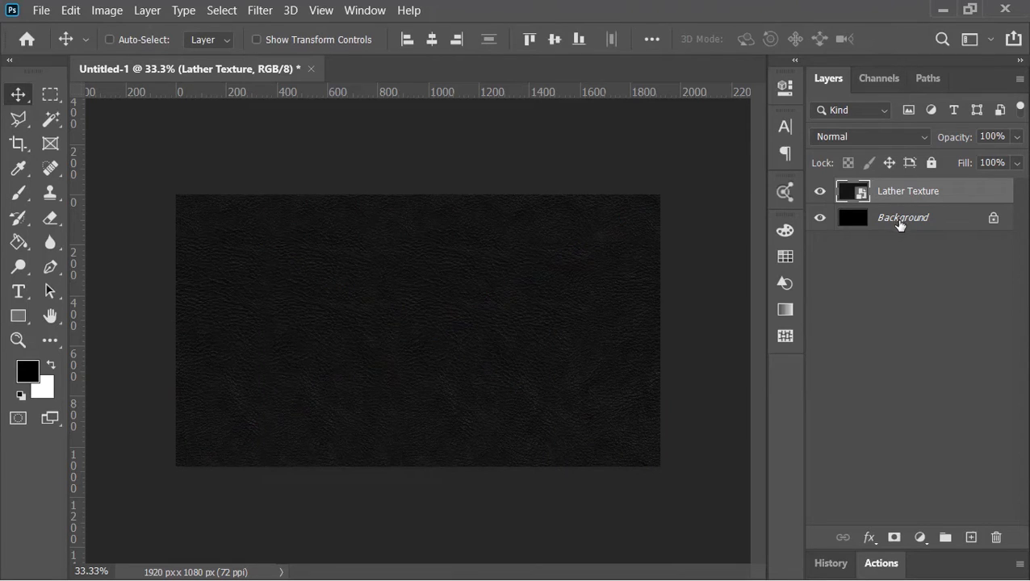
pyautogui.moveTo(896, 218); pyautogui.dragTo(992, 537)
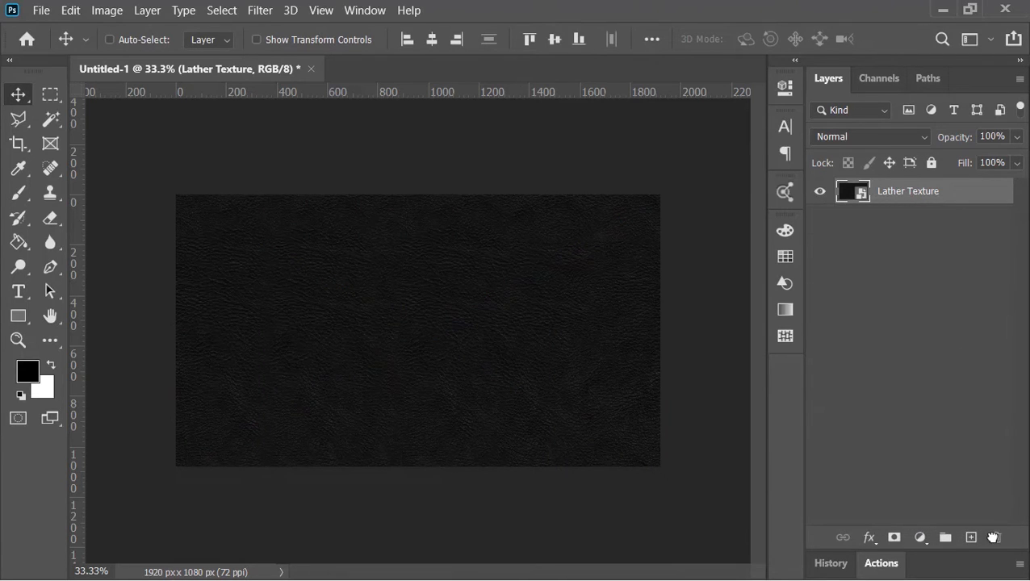
# Add a gradient fill layer above the leather texture using the Foreground to Background preset.
pyautogui.click(920, 537)
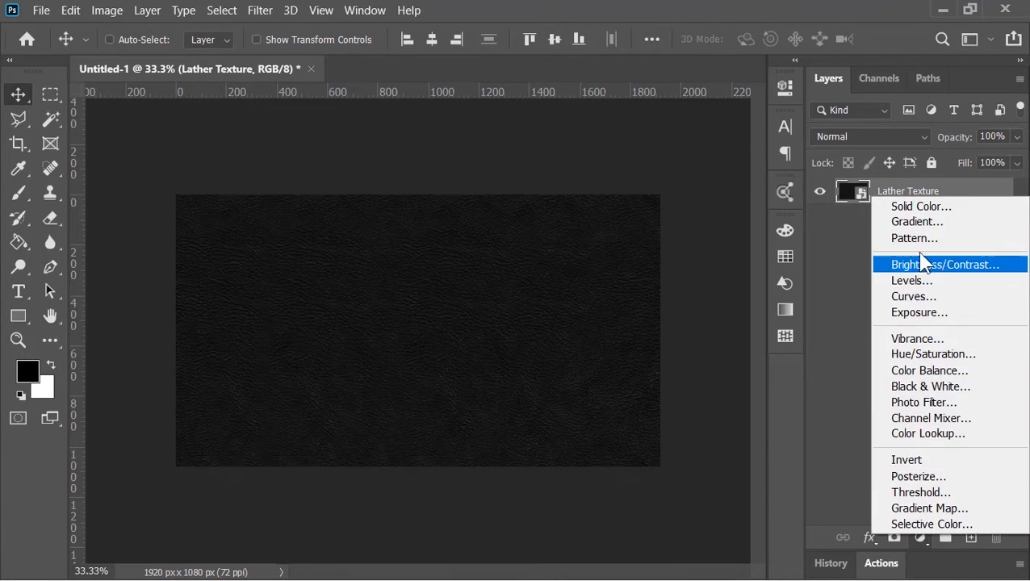
pyautogui.click(918, 224)
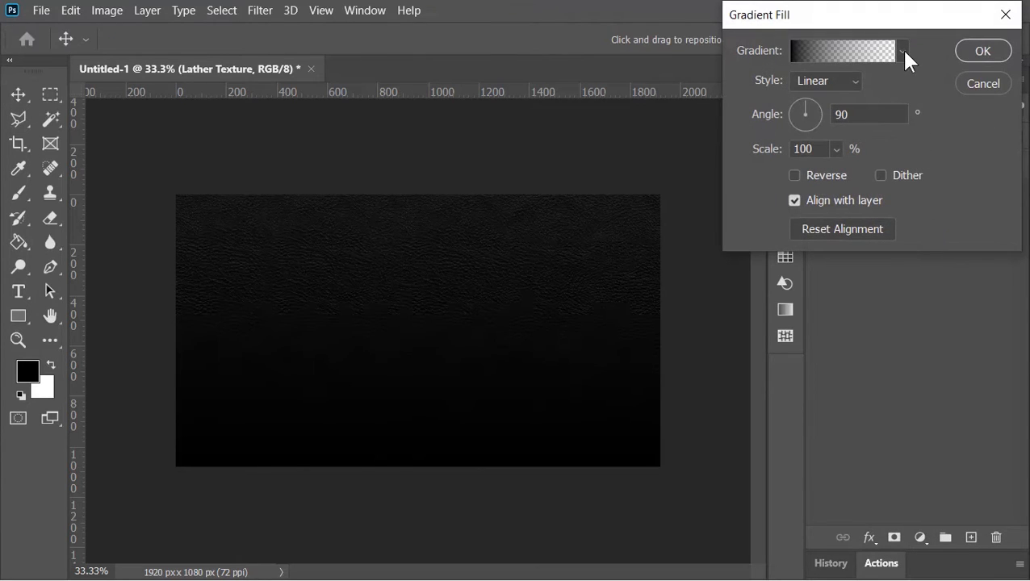
pyautogui.click(902, 51)
pyautogui.click(768, 118)
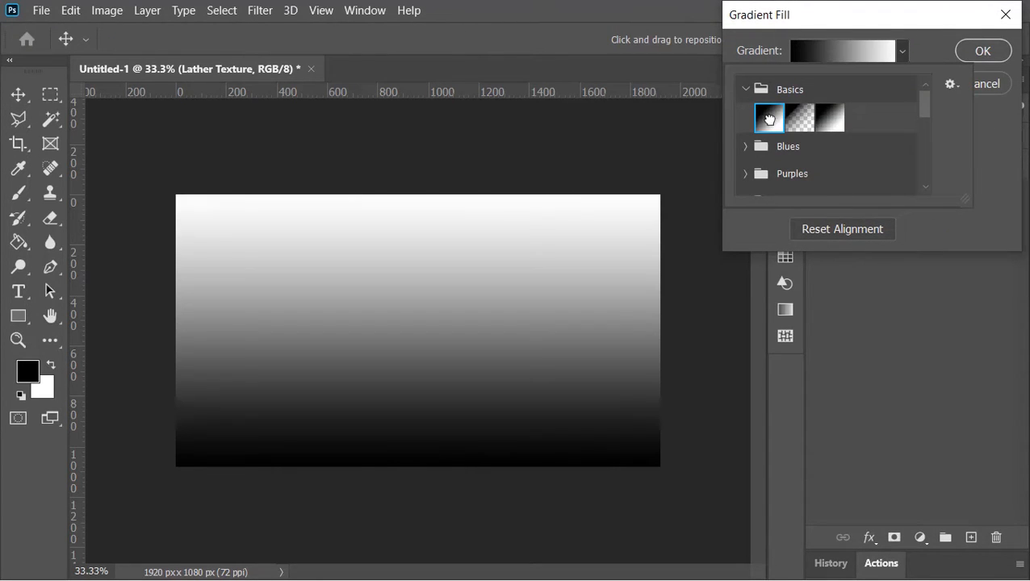
# Change the gradient's white end stop to light grey #d9d9d9.
pyautogui.click(847, 48)
pyautogui.click(847, 49)
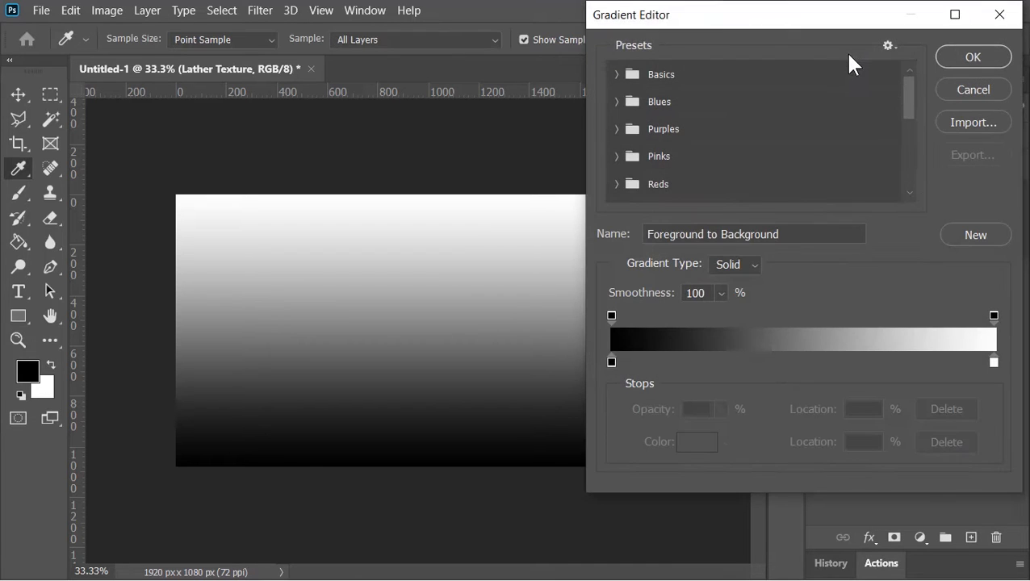
pyautogui.click(993, 362)
pyautogui.click(702, 442)
pyautogui.moveTo(548, 78); pyautogui.dragTo(505, 94)
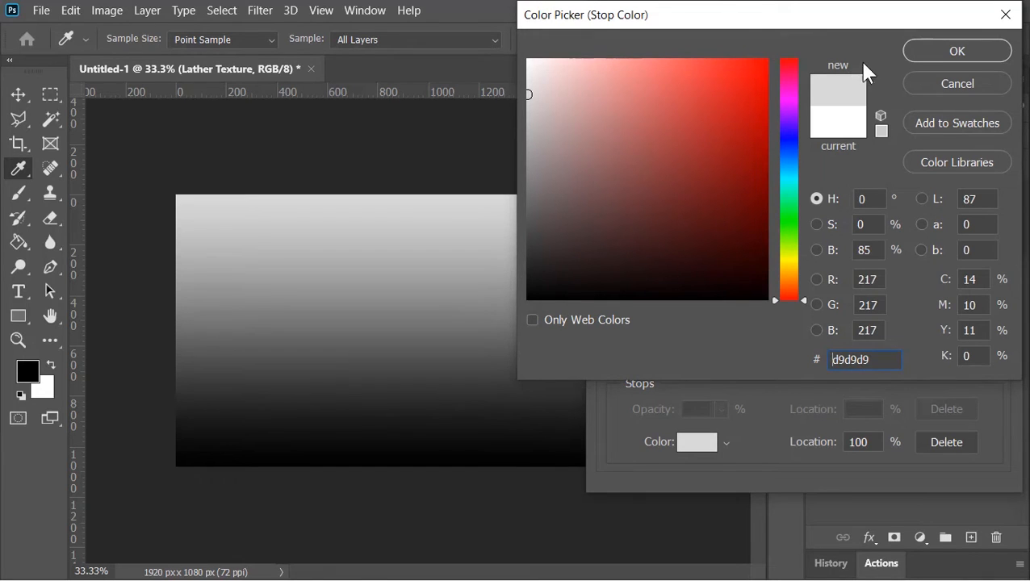
pyautogui.click(912, 50)
pyautogui.click(962, 58)
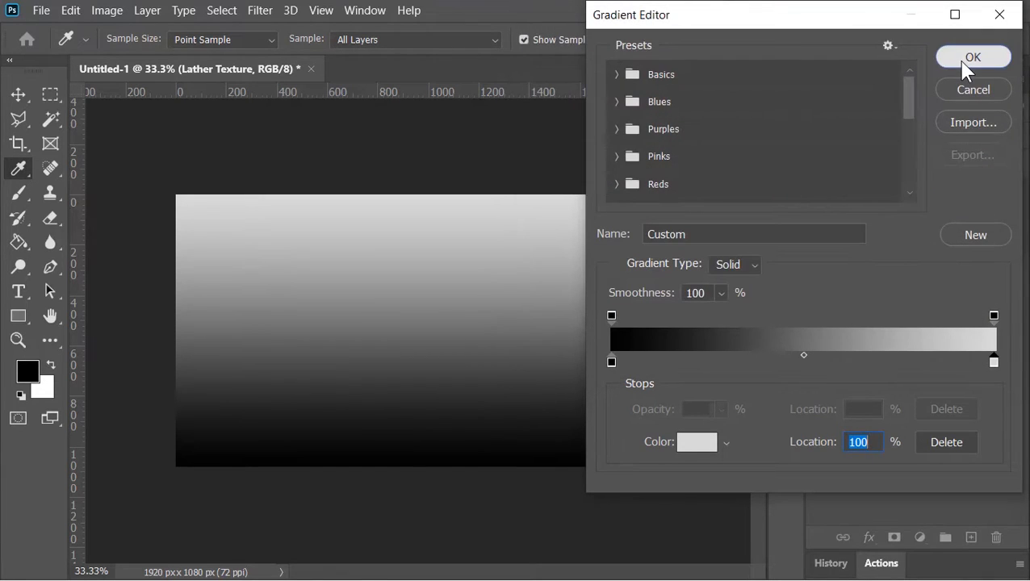
# Make the gradient fill radial and reversed at 300% scale, and set its layer's blend mode to Soft Light.
pyautogui.click(840, 81)
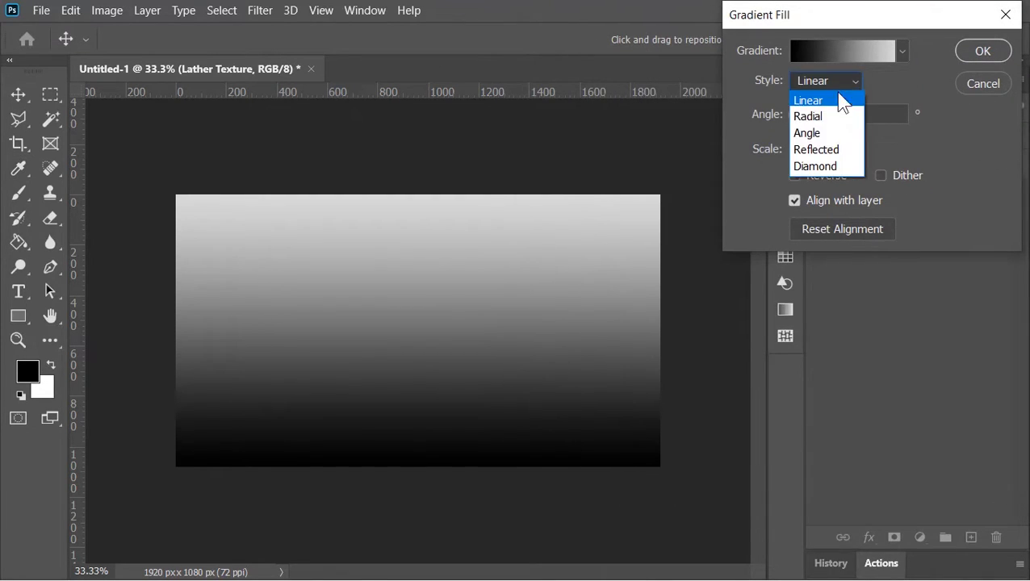
pyautogui.click(832, 115)
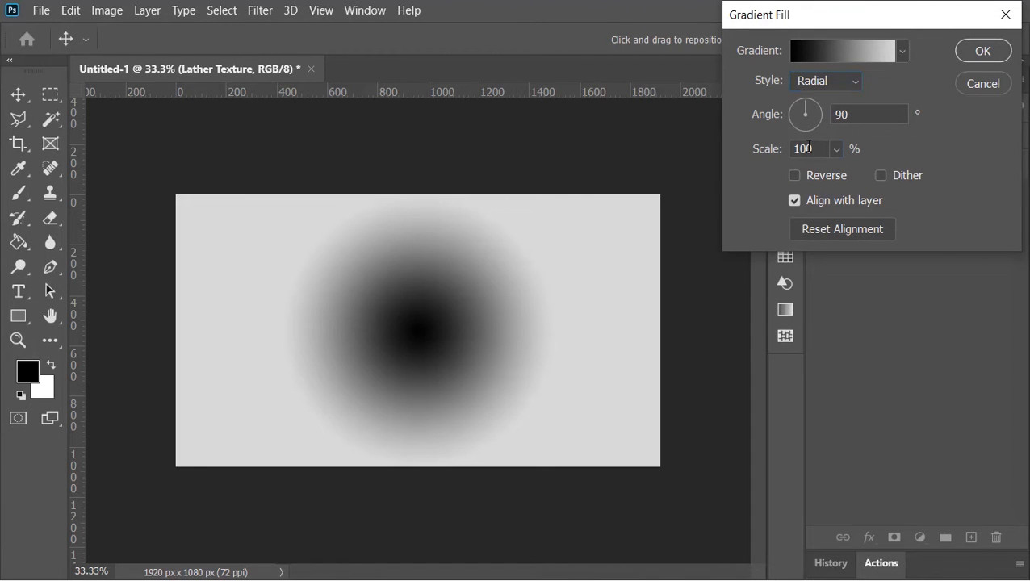
pyautogui.doubleClick(810, 146)
pyautogui.write('300')
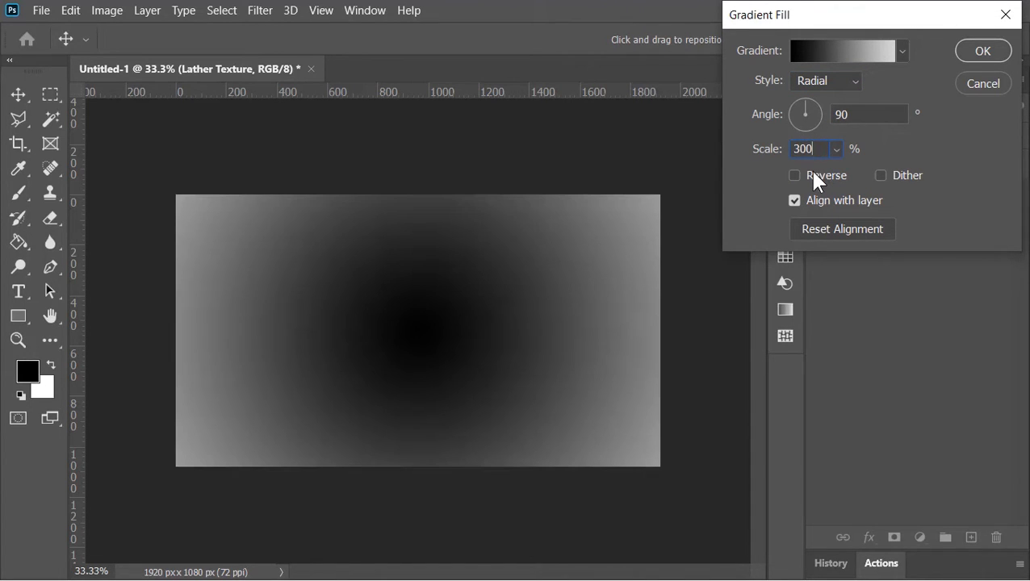
pyautogui.click(816, 177)
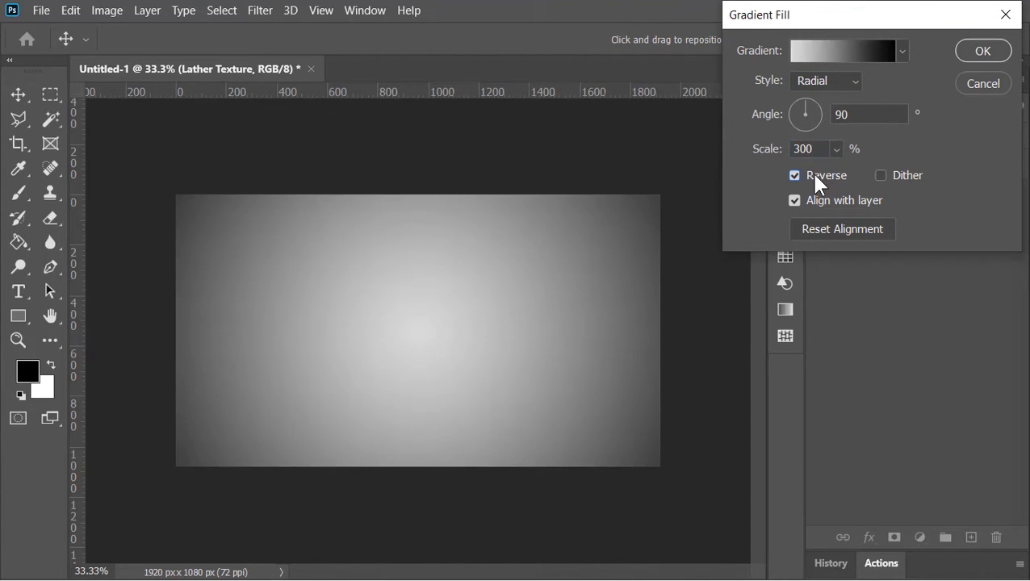
pyautogui.click(977, 53)
pyautogui.click(891, 140)
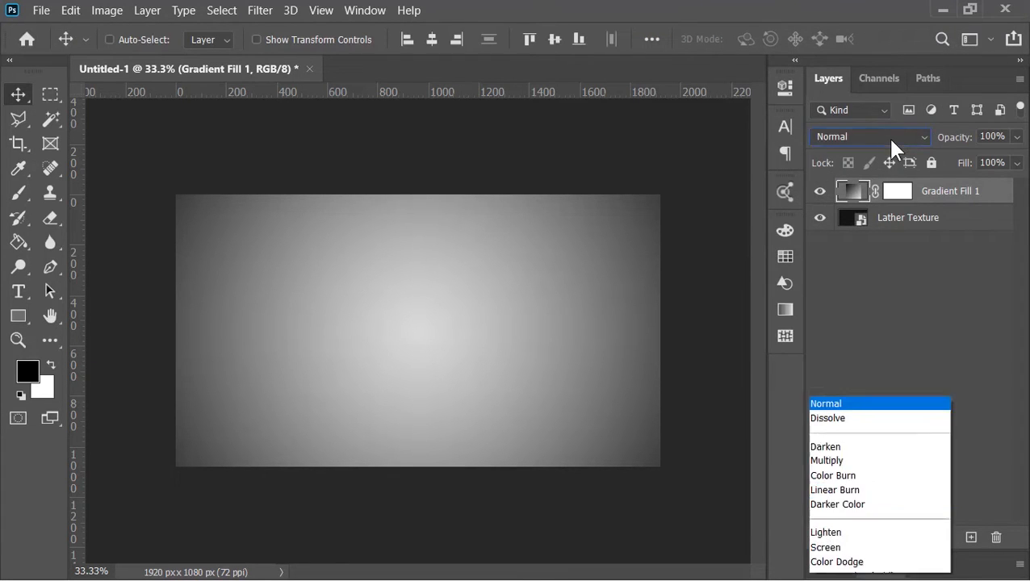
pyautogui.click(853, 347)
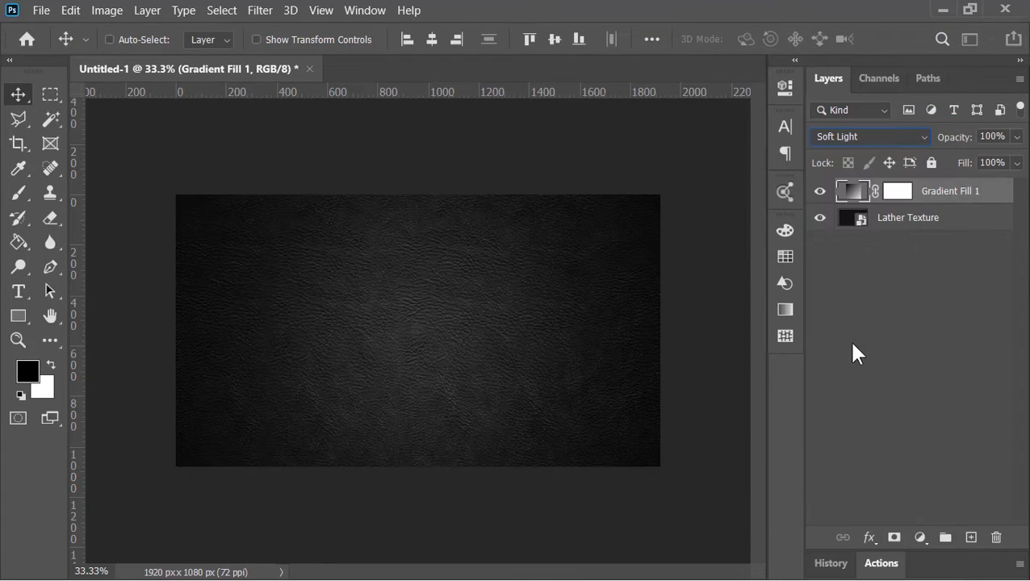
# Group the gradient fill and leather texture layers and name the group Background.
pyautogui.keyDown('shift'); pyautogui.click(924, 219); pyautogui.keyUp('shift')
pyautogui.hotkey('ctrl', 'g')
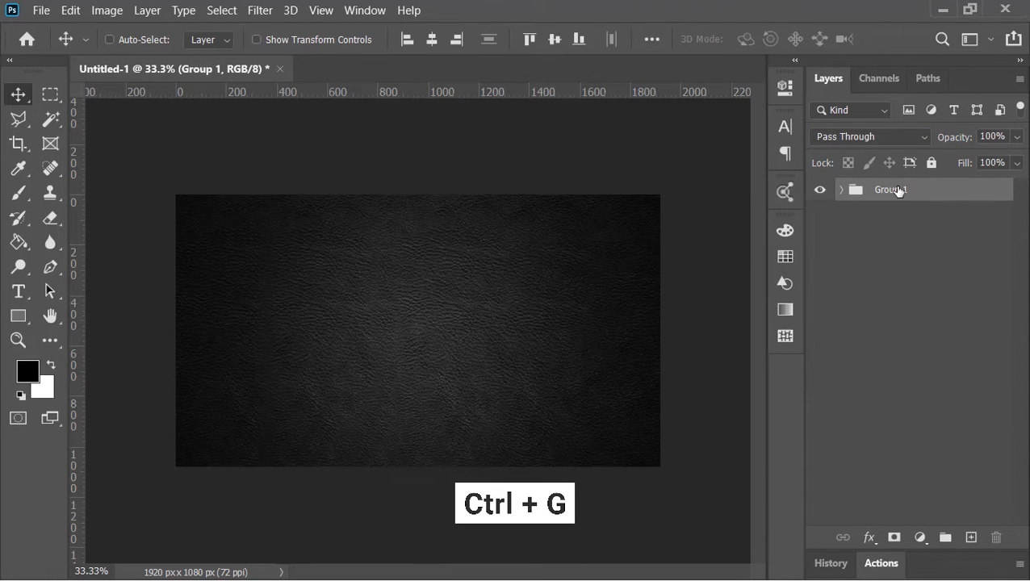
pyautogui.doubleClick(891, 190)
pyautogui.write('Background')
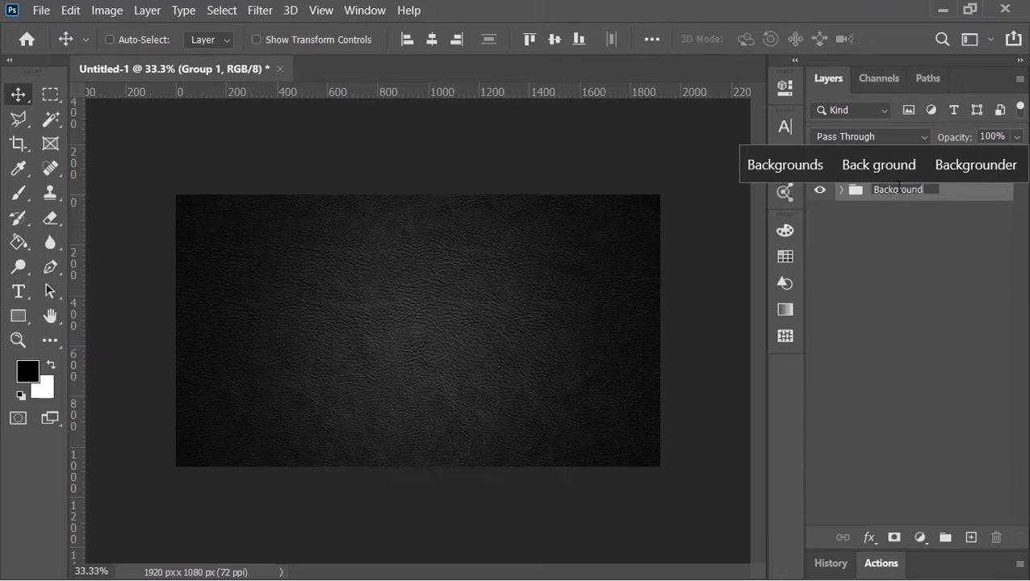
pyautogui.press('Return')
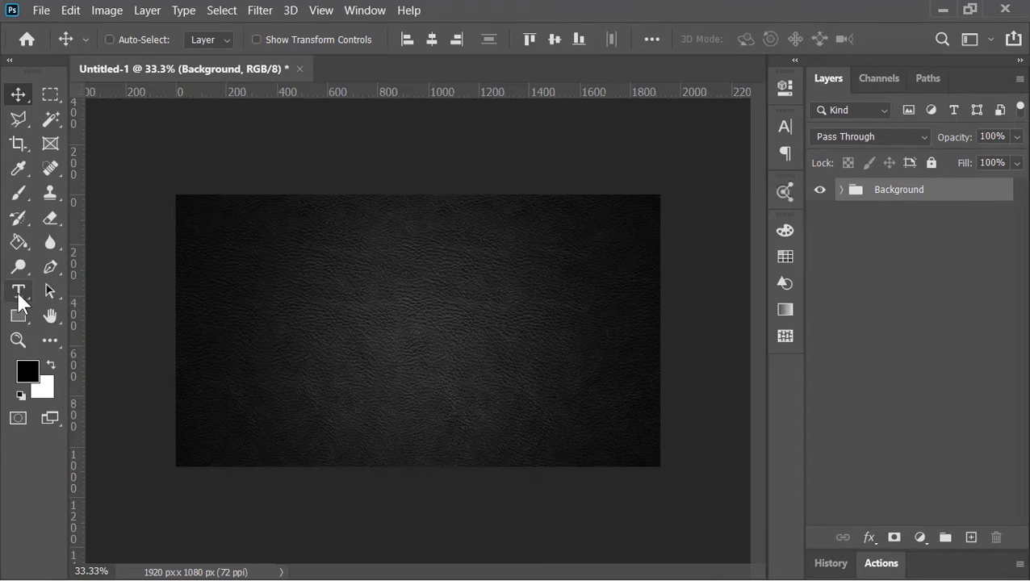
# Add the text POWER to the canvas in black 300 pt Stencil Regular.
pyautogui.click(19, 290)
pyautogui.click(361, 344)
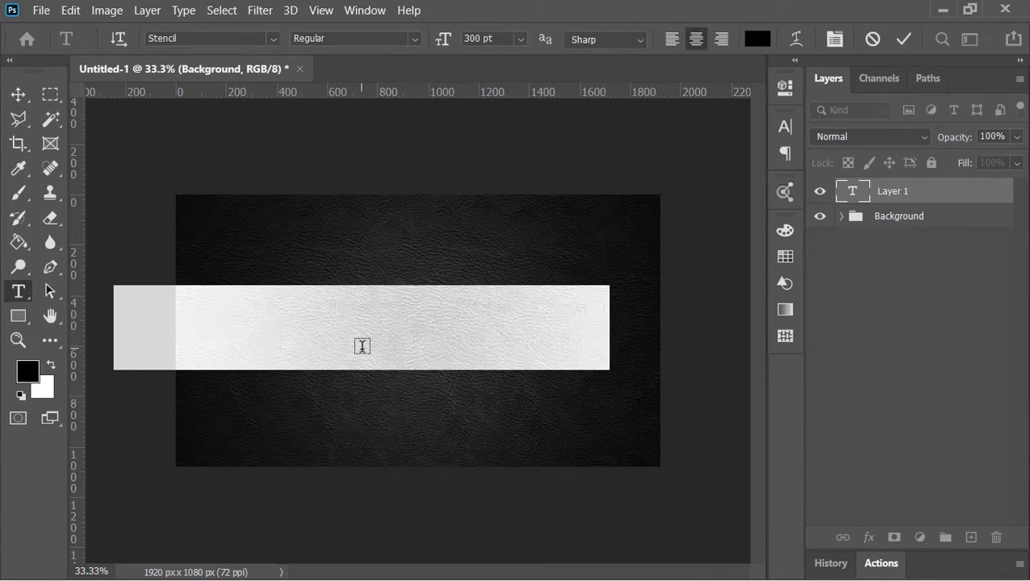
pyautogui.write('POWER')
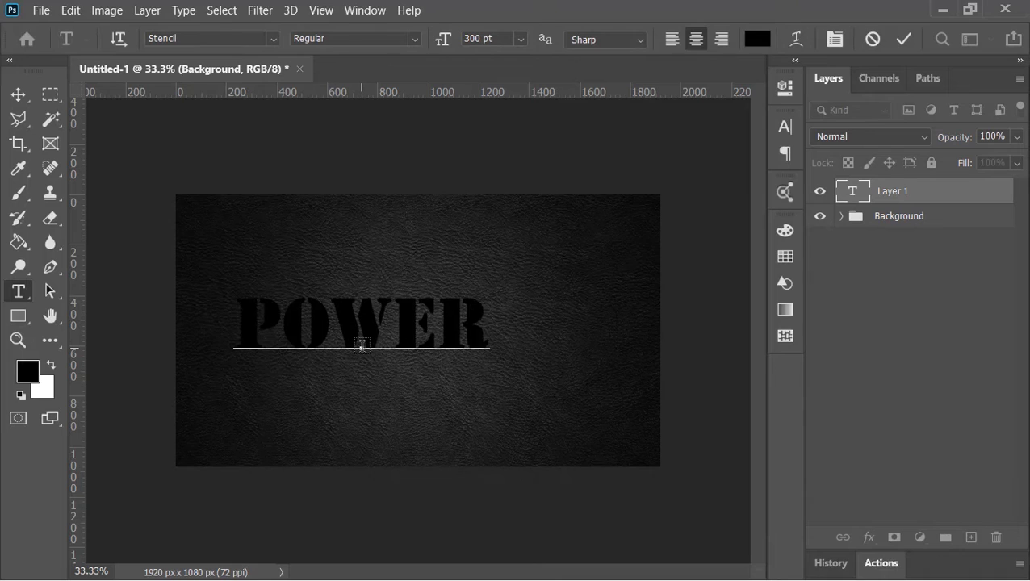
pyautogui.click(906, 38)
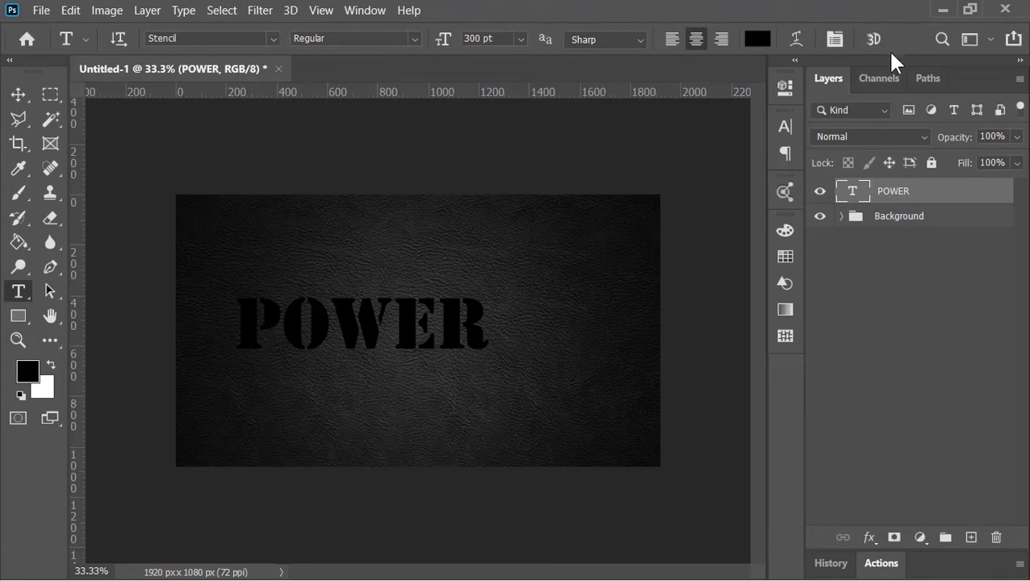
# Center the POWER text horizontally and vertically on the canvas and convert its layer to a smart object.
pyautogui.click(18, 96)
pyautogui.hotkey('ctrl', 'a')
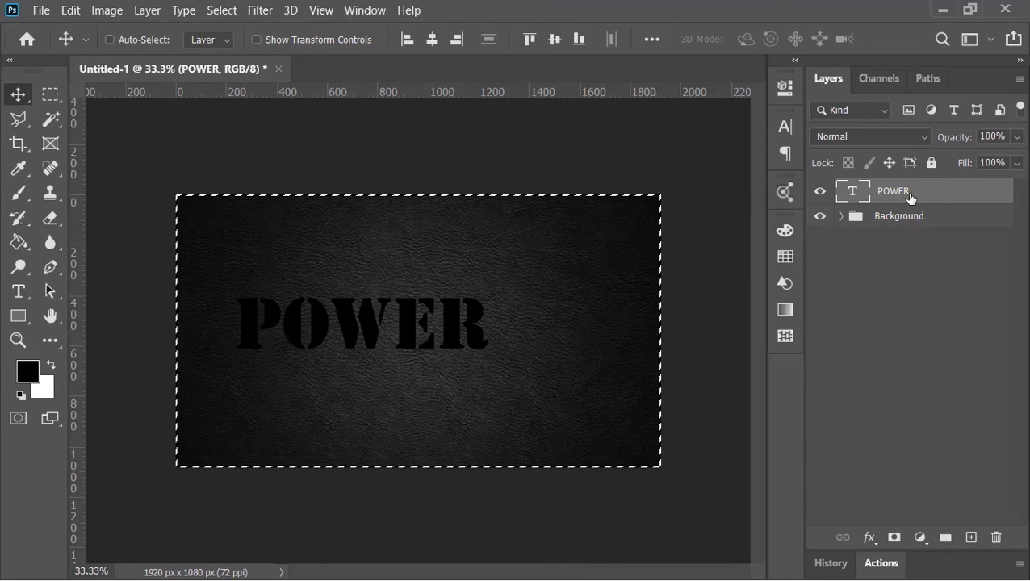
pyautogui.click(429, 39)
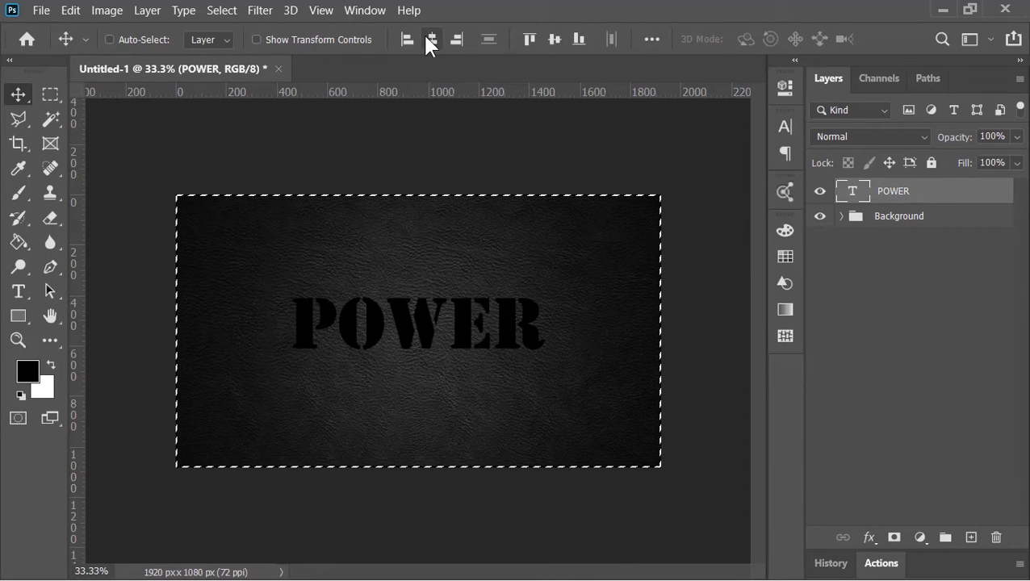
pyautogui.click(554, 42)
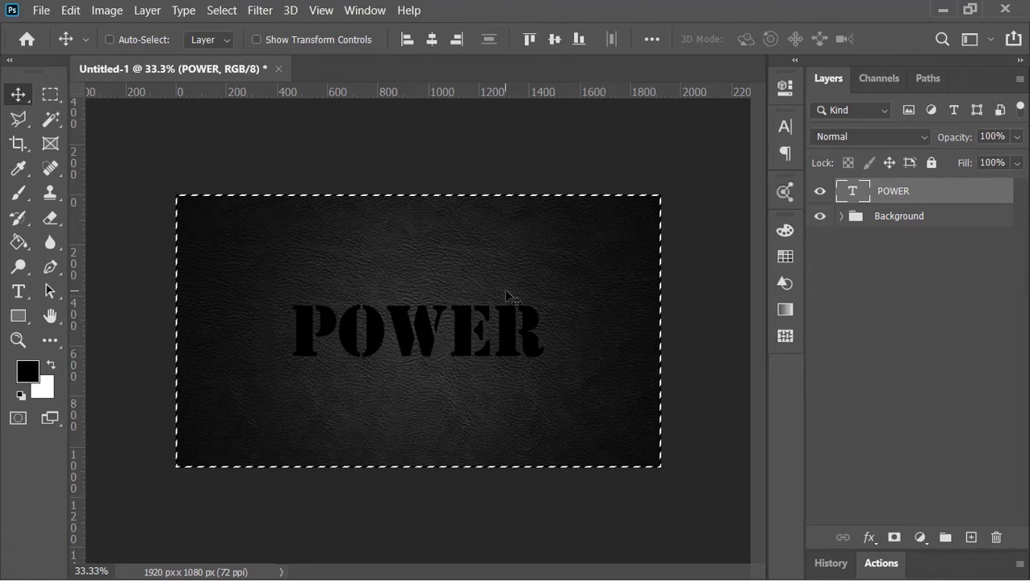
pyautogui.press('ctrl')
pyautogui.hotkey('ctrl', 'd')
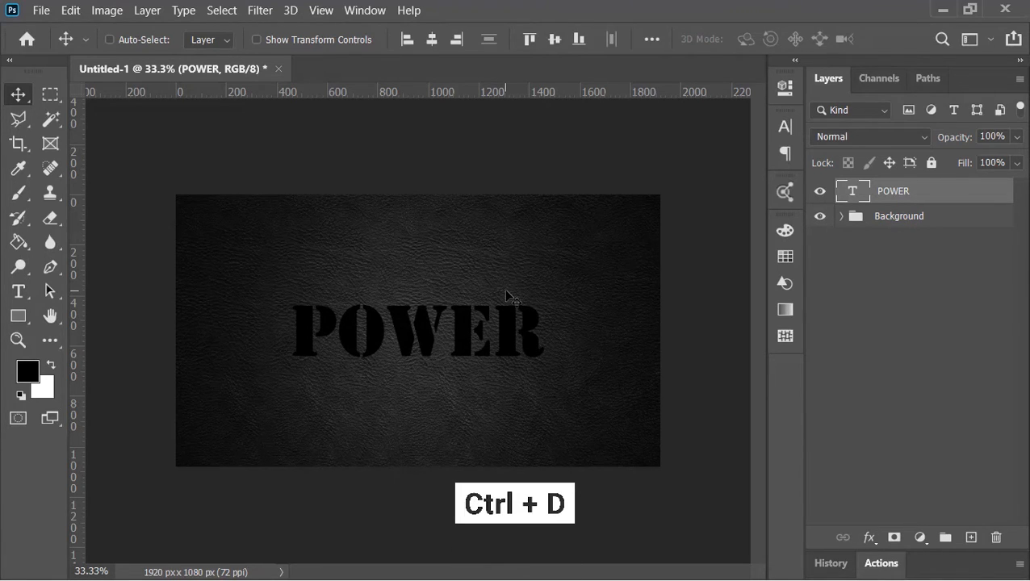
pyautogui.rightClick(920, 194)
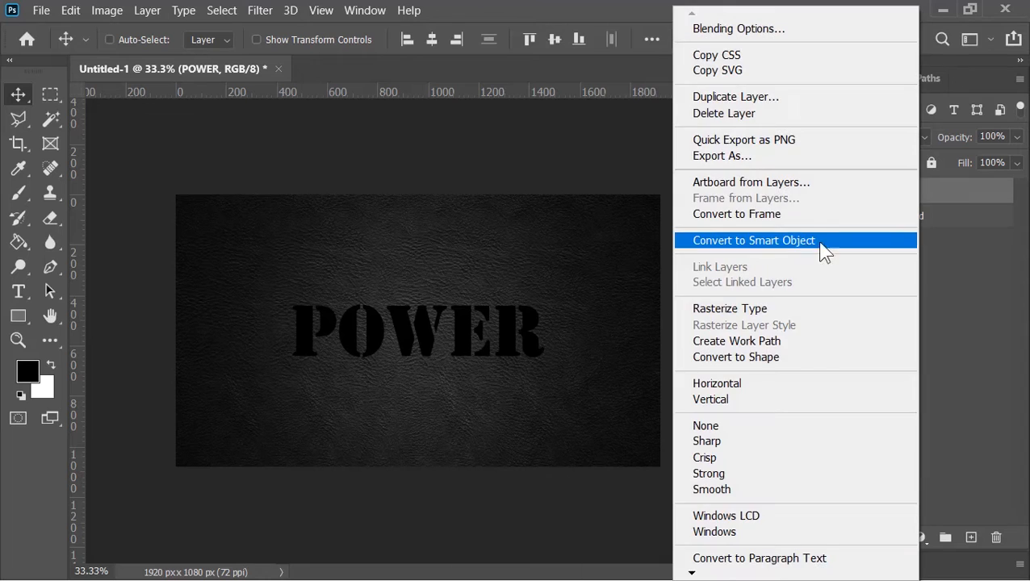
pyautogui.click(782, 242)
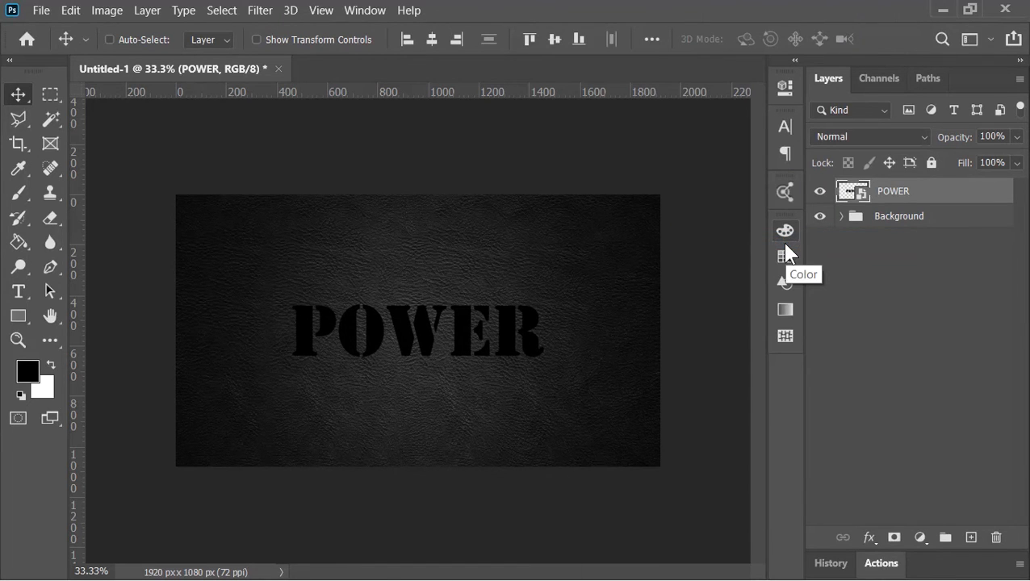
# Place the Mettal texture image over the text, scaled down slightly, and clip it to the POWER layer.
pyautogui.hotkey('alt', 'Tab')
pyautogui.hotkey('alt', 'Tab')
pyautogui.moveTo(644, 125); pyautogui.dragTo(500, 303)
pyautogui.moveTo(660, 196); pyautogui.dragTo(634, 227)
pyautogui.click(904, 39)
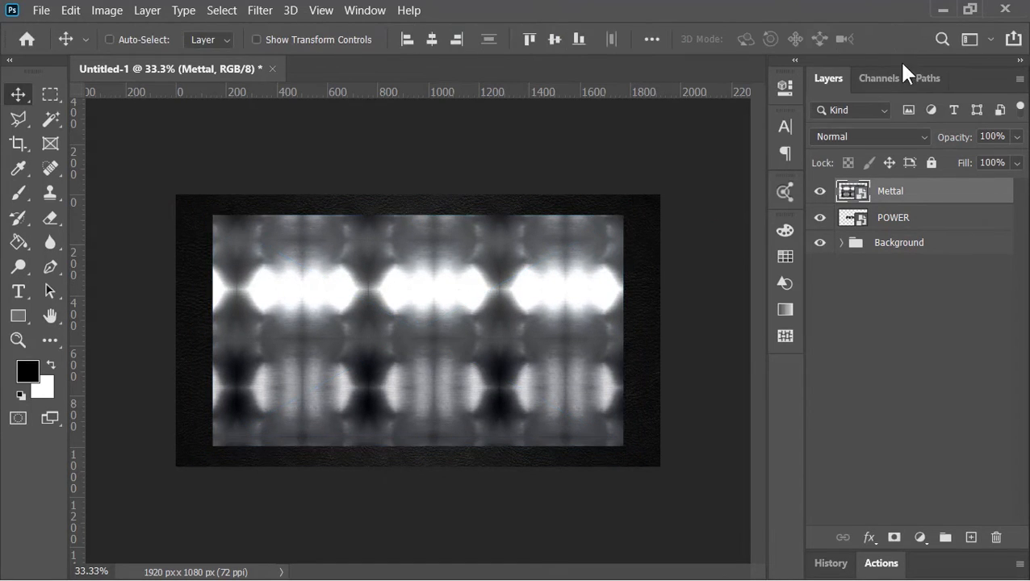
pyautogui.rightClick(904, 187)
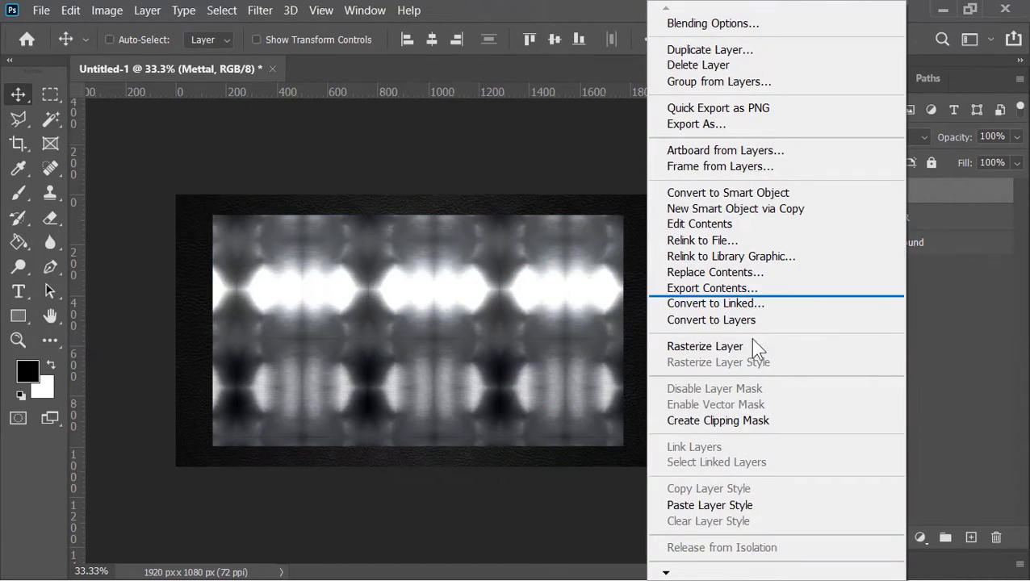
pyautogui.click(741, 426)
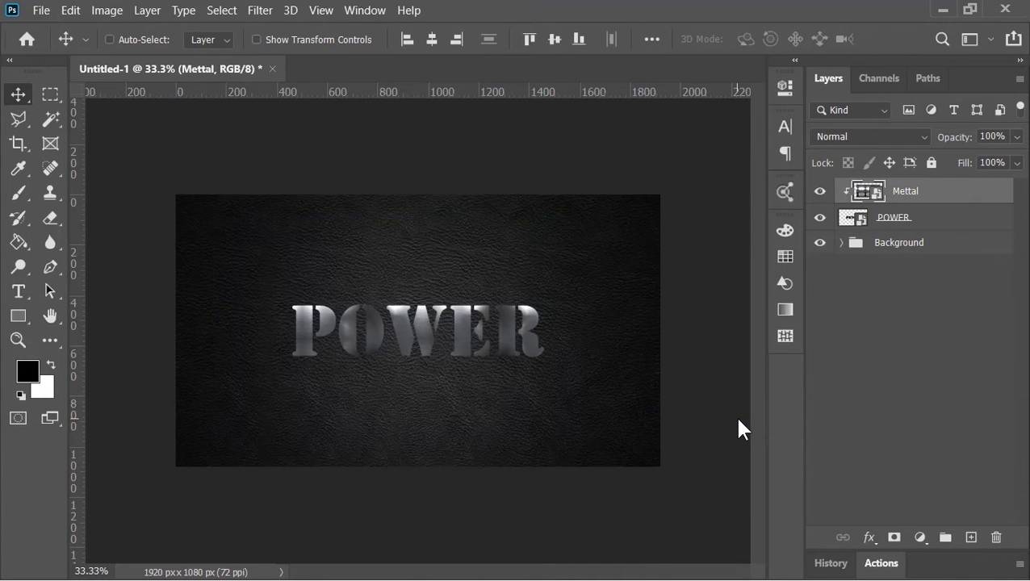
# Add a Stroke effect to the POWER layer with 3 px size, Outside position, Normal blend mode and 100% opacity.
pyautogui.click(850, 220)
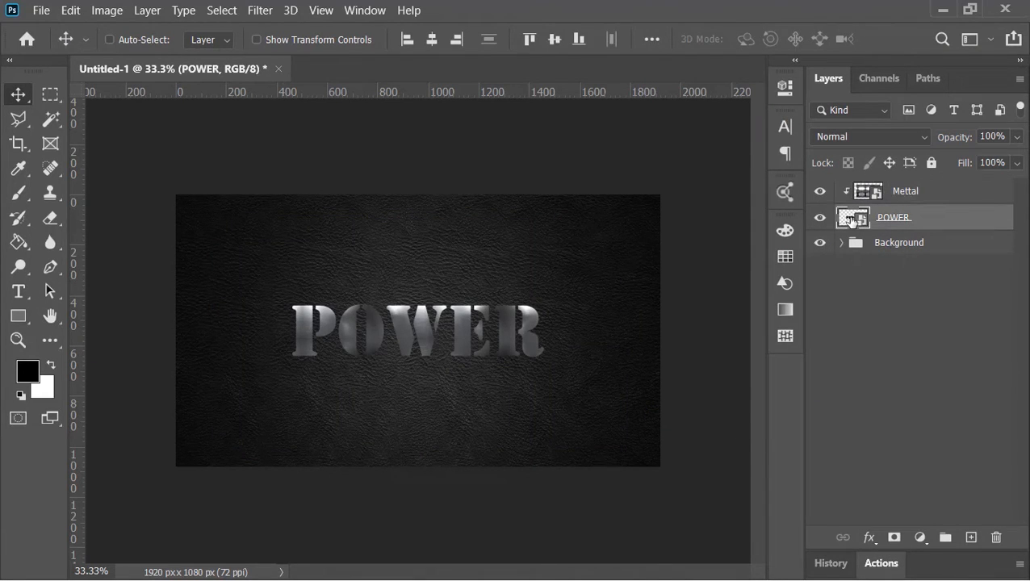
pyautogui.rightClick(850, 220)
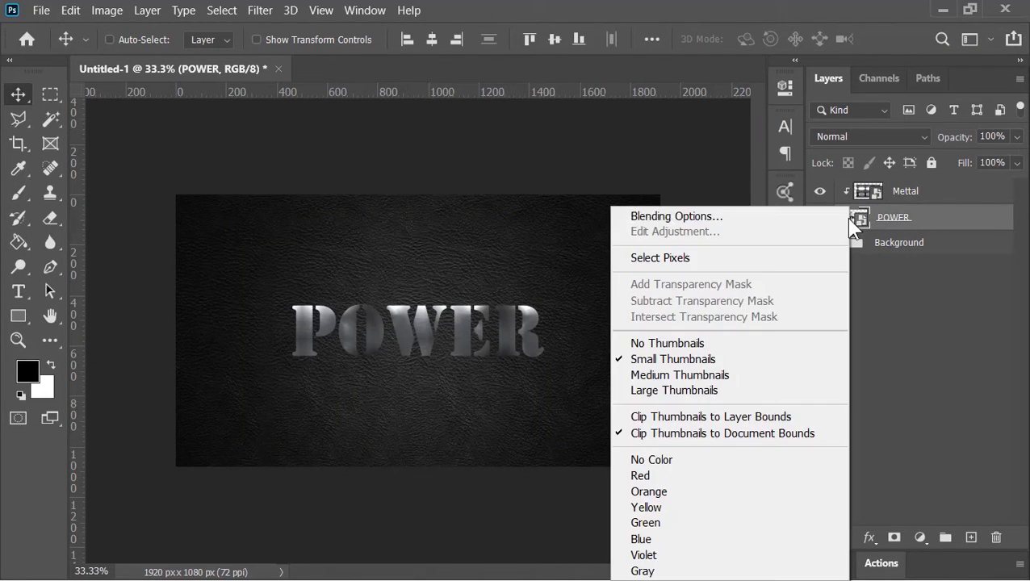
pyautogui.click(694, 228)
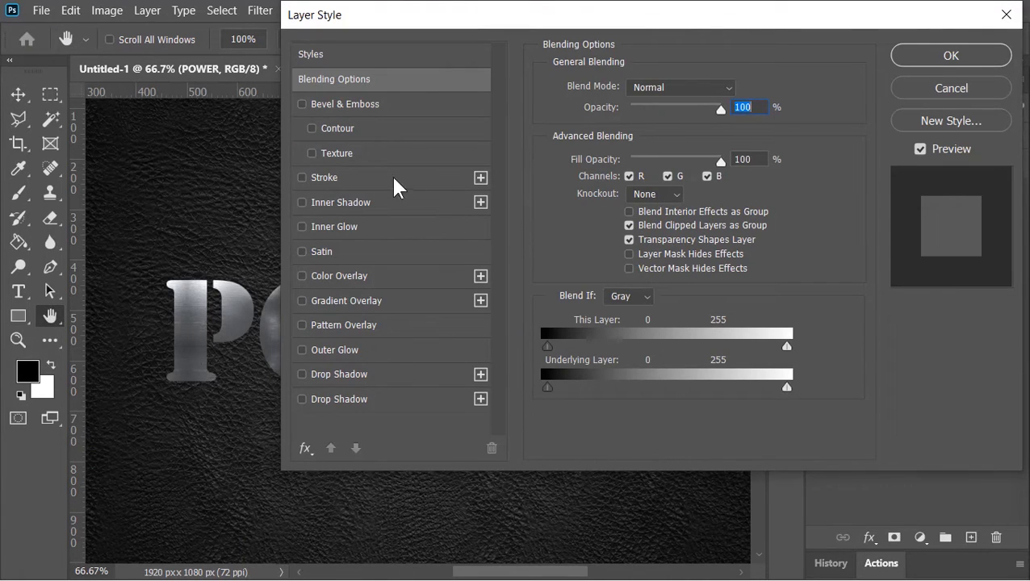
pyautogui.click(377, 185)
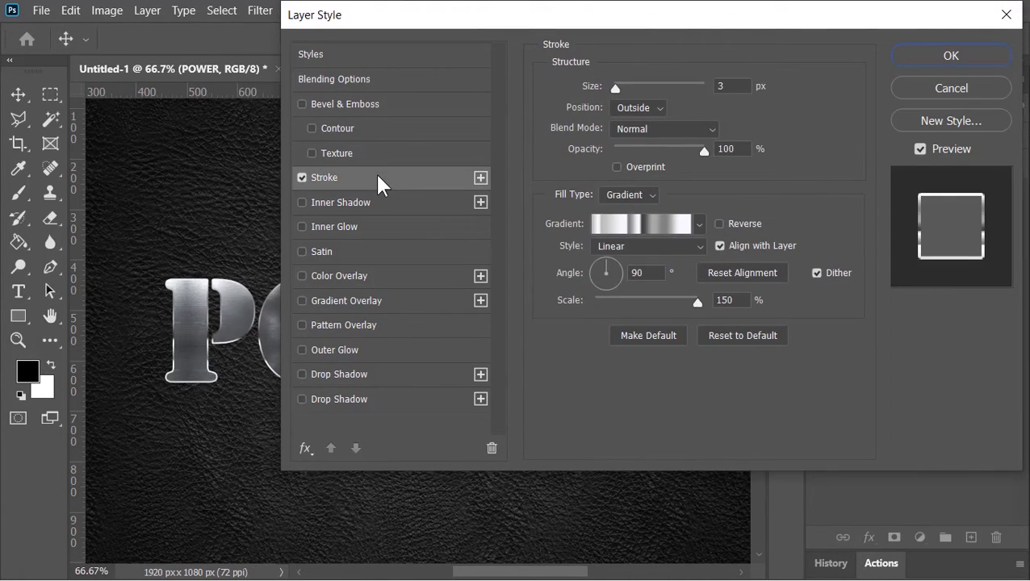
pyautogui.click(739, 84)
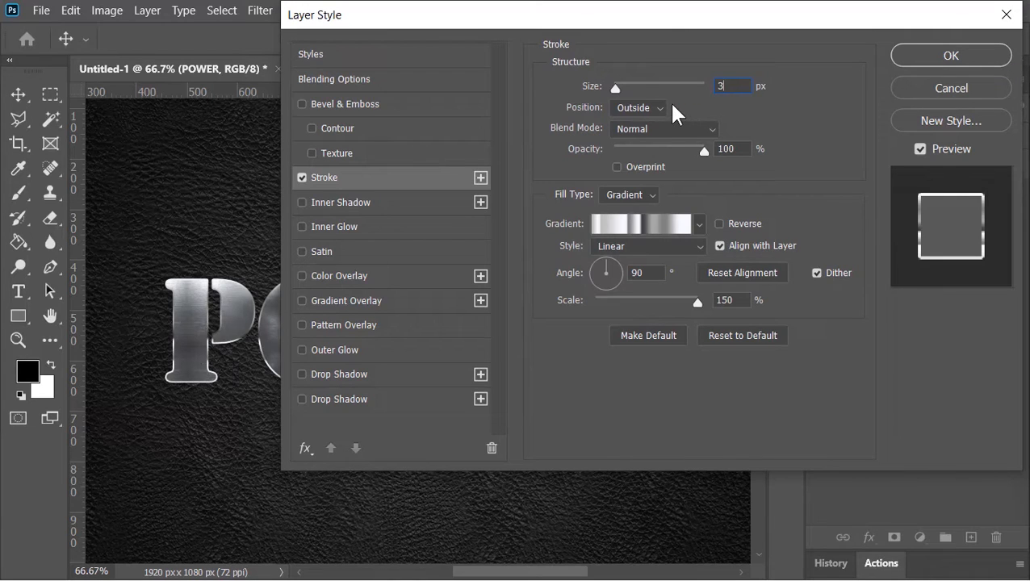
pyautogui.hotkey('ctrl', 'a')
pyautogui.click(735, 146)
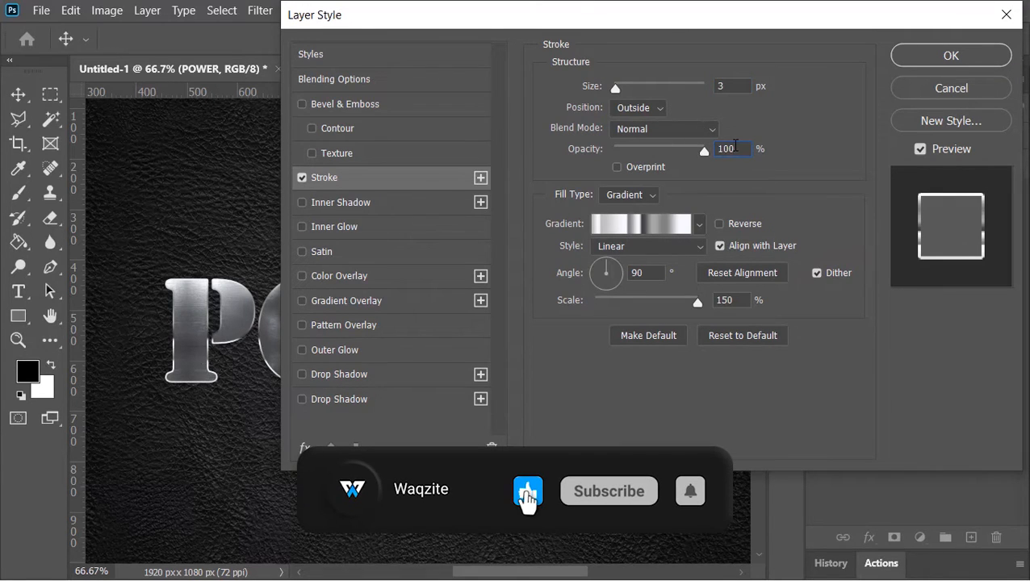
# Fill the stroke with the Gradient - Coeboy preset, using Linear style, a 90° angle and 150% scale.
pyautogui.click(625, 196)
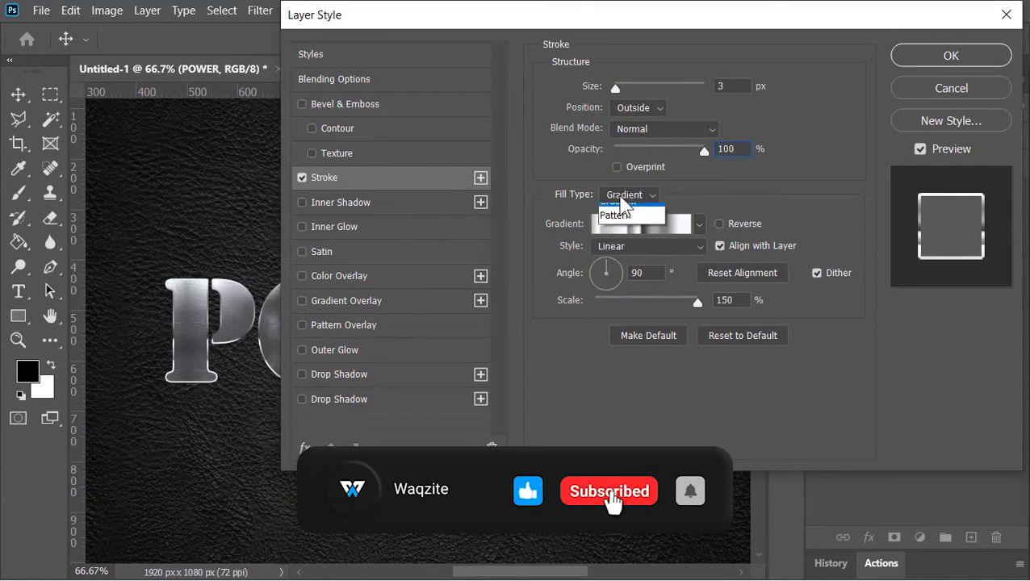
pyautogui.click(623, 224)
pyautogui.click(637, 224)
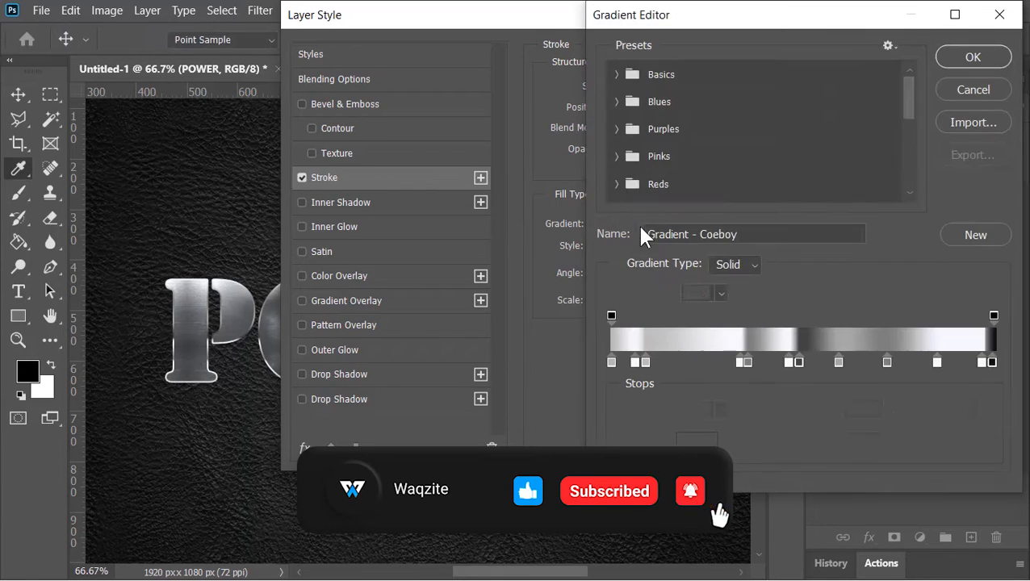
pyautogui.scroll(-5, 909, 145)
pyautogui.click(623, 189)
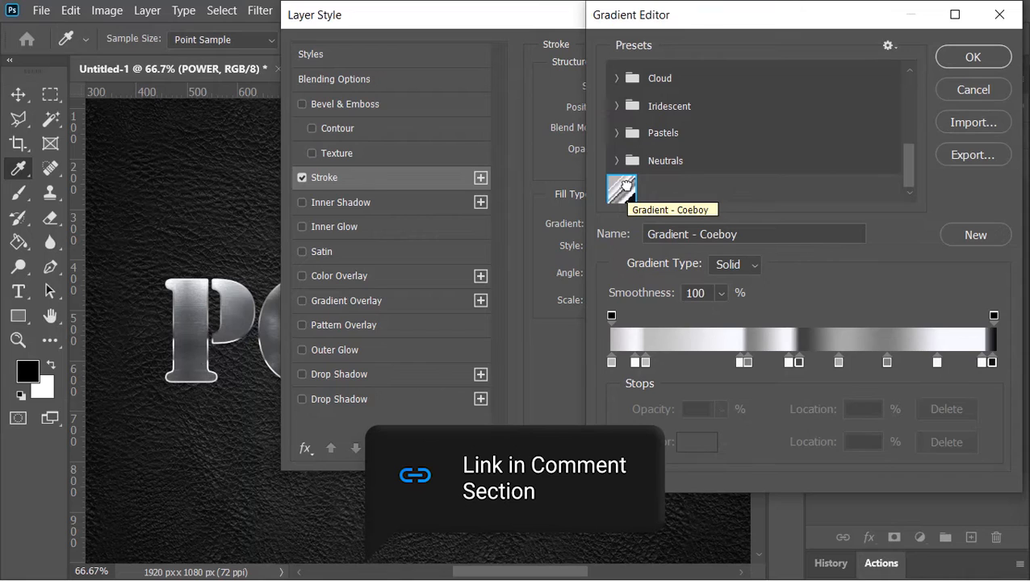
pyautogui.press('Return')
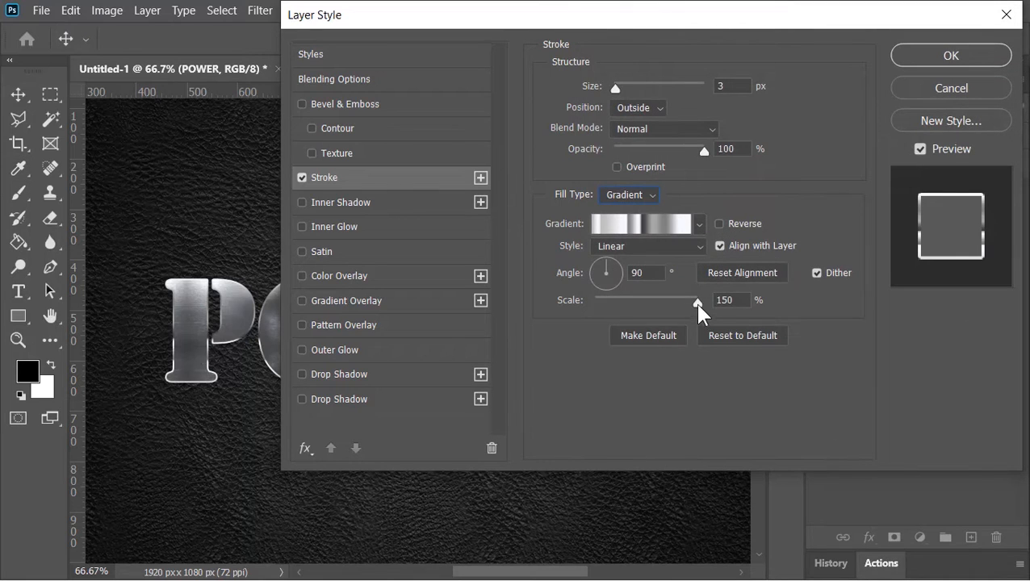
pyautogui.click(739, 301)
# Add a Stroke Emboss bevel with Contour: Chisel Hard, 500% depth, Down, 15 px size, 45° angle and altitude, Color Dodge highlights and Multiply shadows at 80%.
pyautogui.click(396, 103)
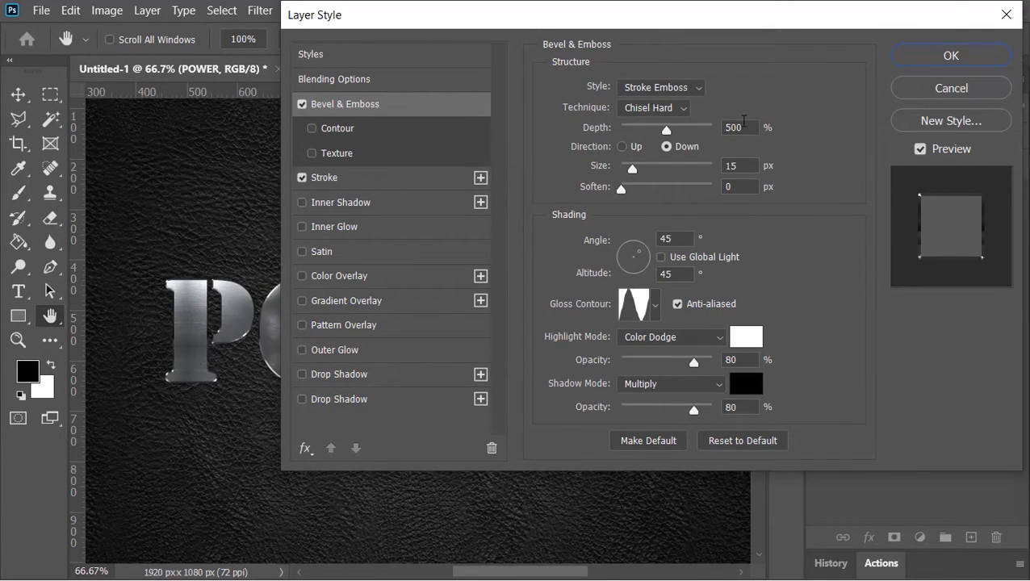
pyautogui.click(750, 127)
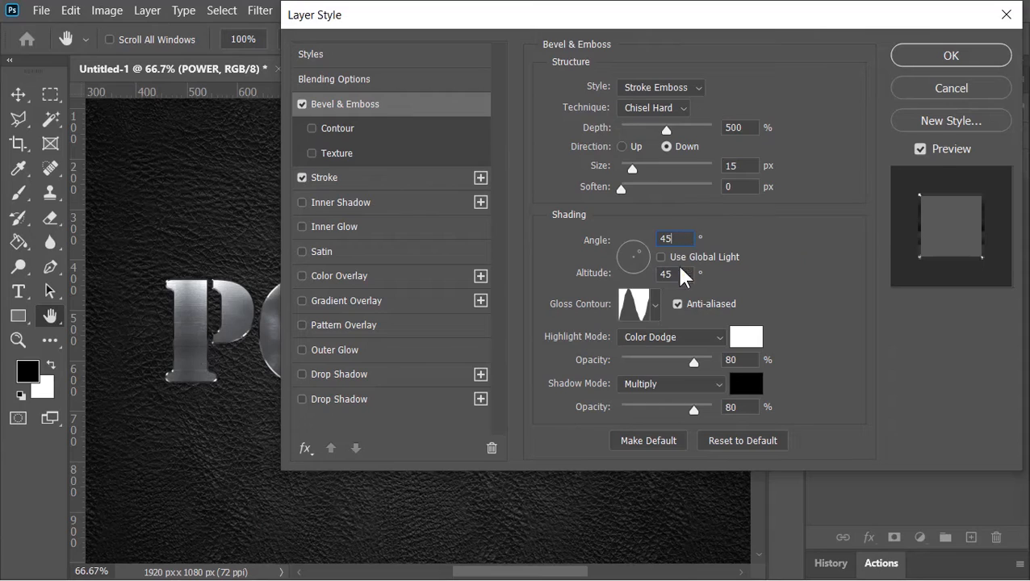
pyautogui.click(681, 273)
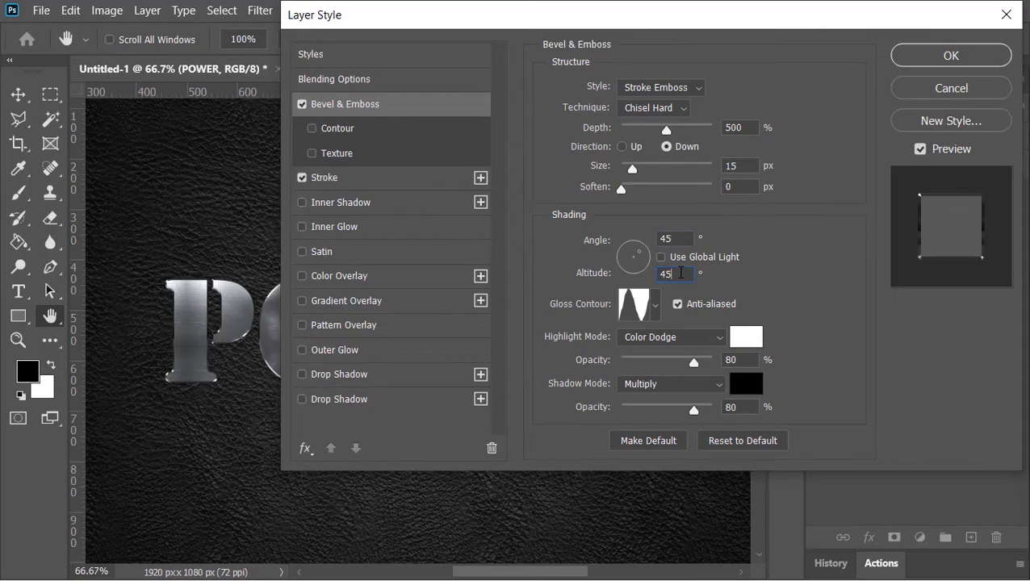
pyautogui.click(654, 305)
pyautogui.doubleClick(576, 382)
pyautogui.click(747, 359)
pyautogui.click(353, 123)
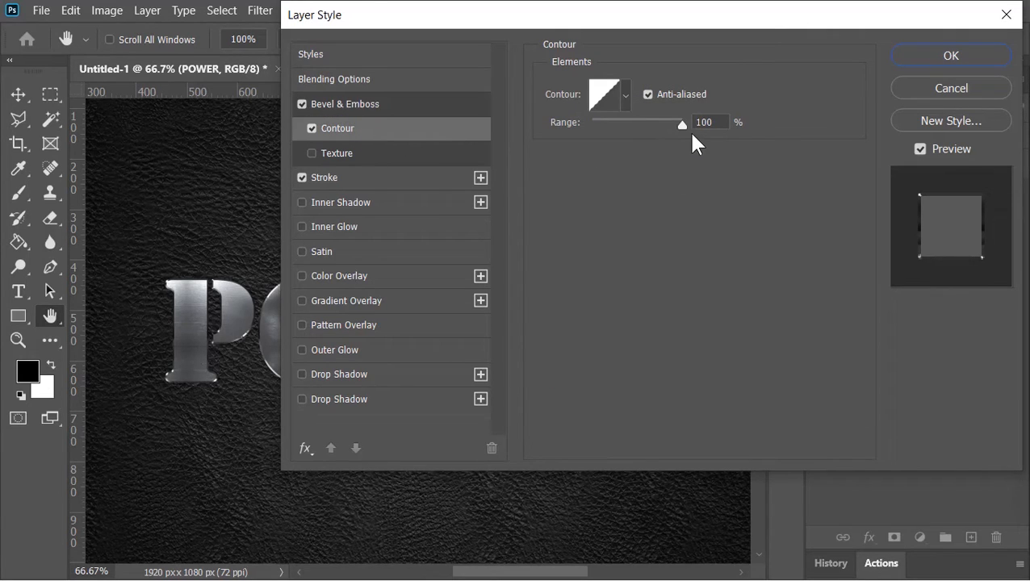
# Add white Color Dodge effects: inner shadow at 30%, 5 px distance, 10 px size, and inner glow at 25%, 100% choke, 3 px size.
pyautogui.click(369, 203)
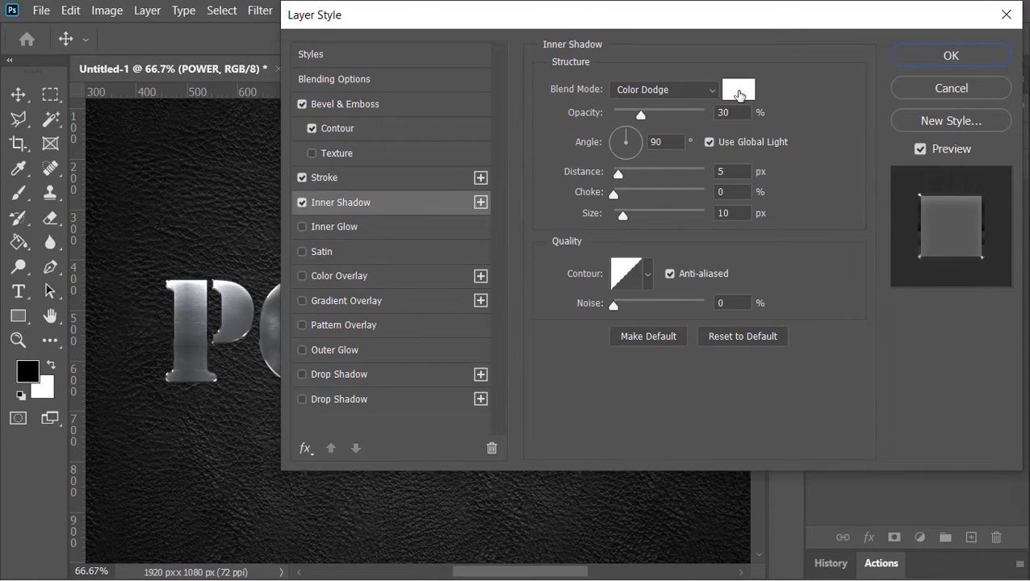
pyautogui.click(741, 113)
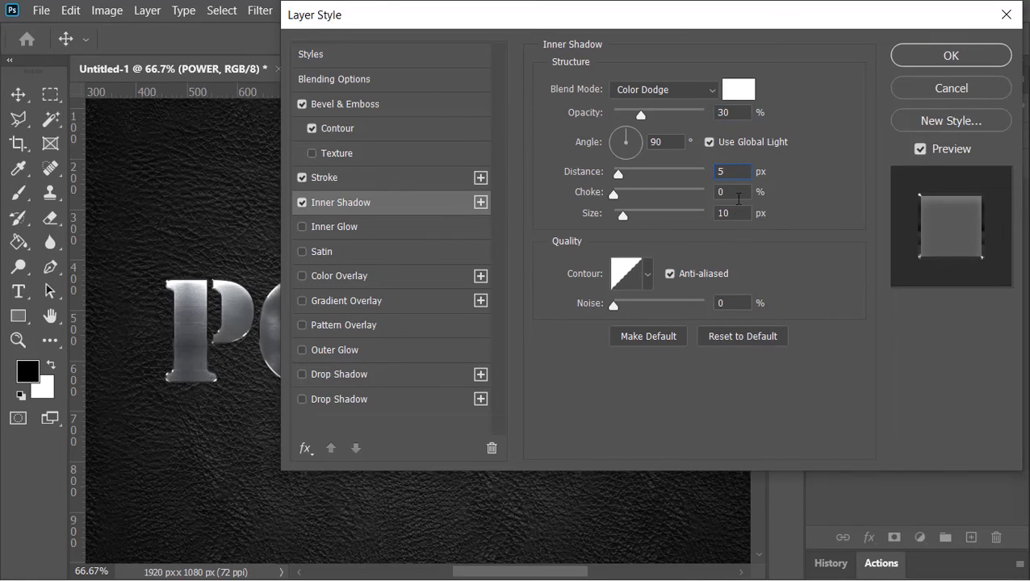
pyautogui.click(376, 227)
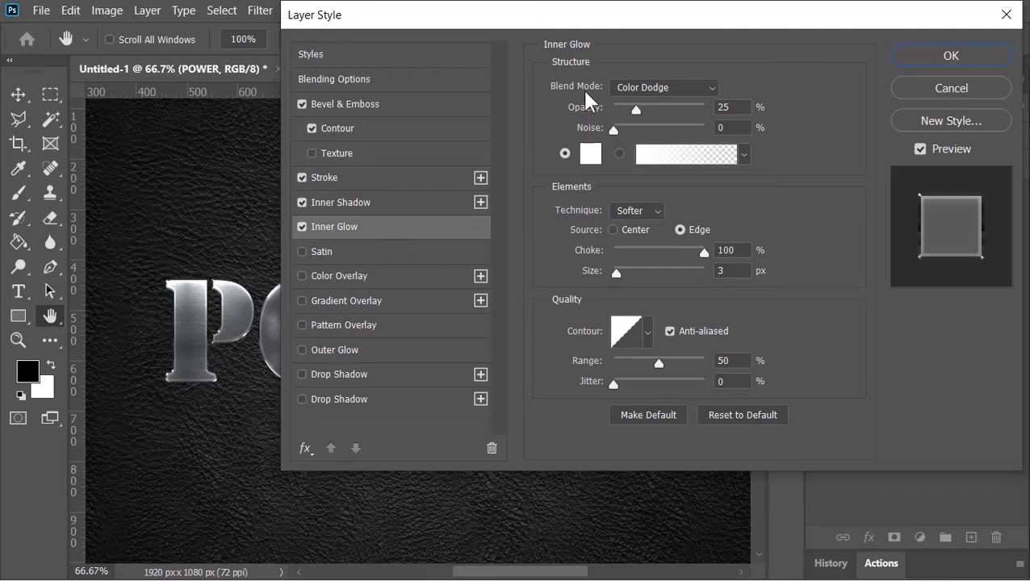
pyautogui.click(733, 103)
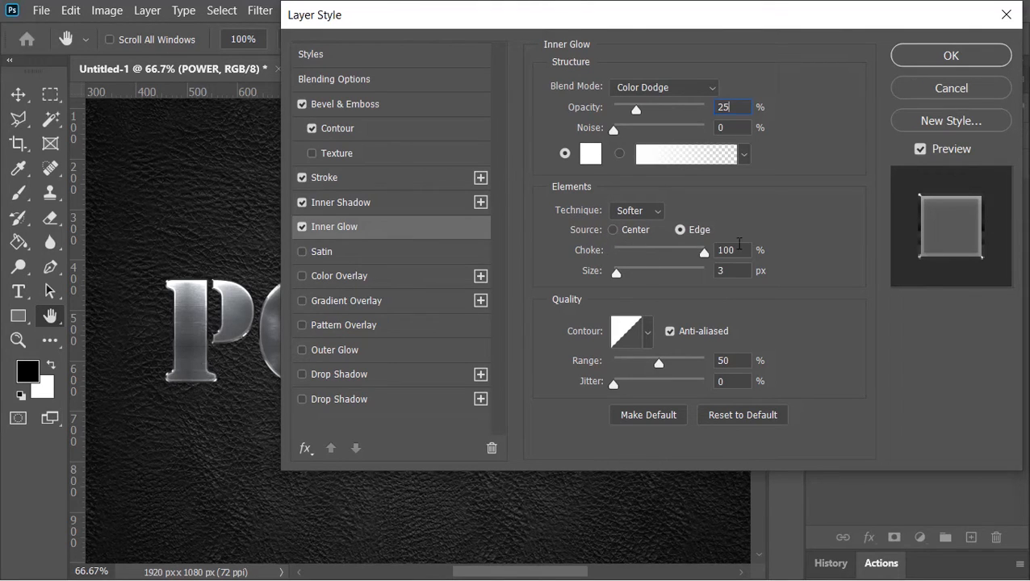
pyautogui.click(731, 250)
# Add a black Satin effect in Overlay mode with 30% opacity, 40° angle, 10 px distance and 40 px size.
pyautogui.click(349, 250)
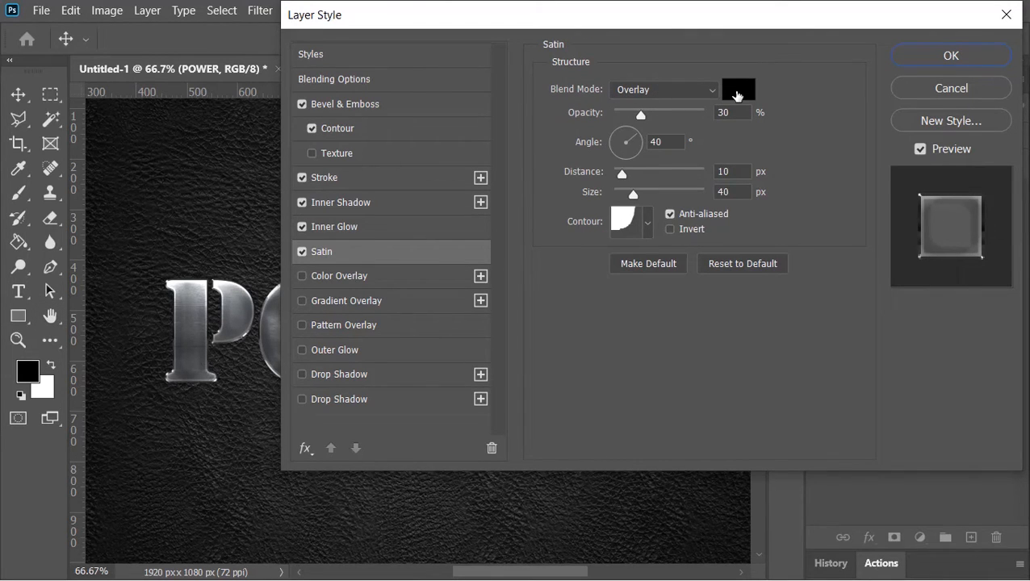
pyautogui.click(738, 111)
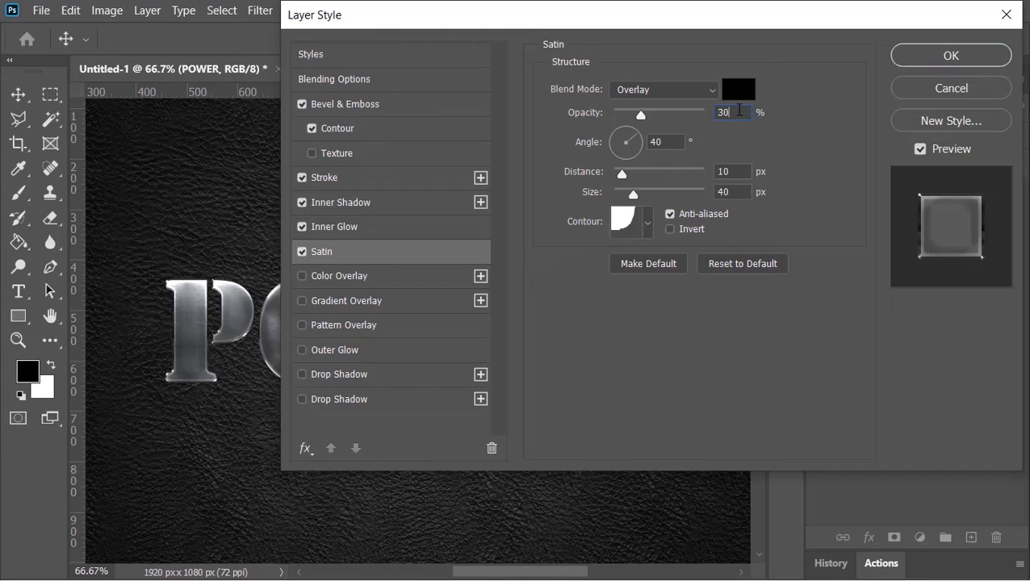
pyautogui.click(676, 141)
pyautogui.click(740, 171)
# Add a white Outer Glow in Color Dodge mode with 50% opacity, Softer technique, 10% spread and 30 px size.
pyautogui.click(393, 352)
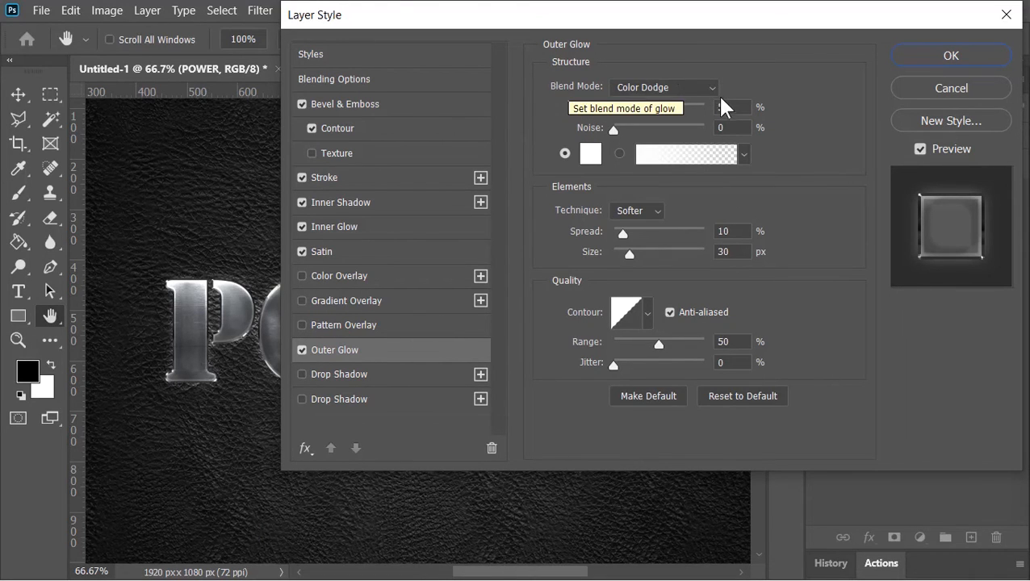
pyautogui.click(741, 108)
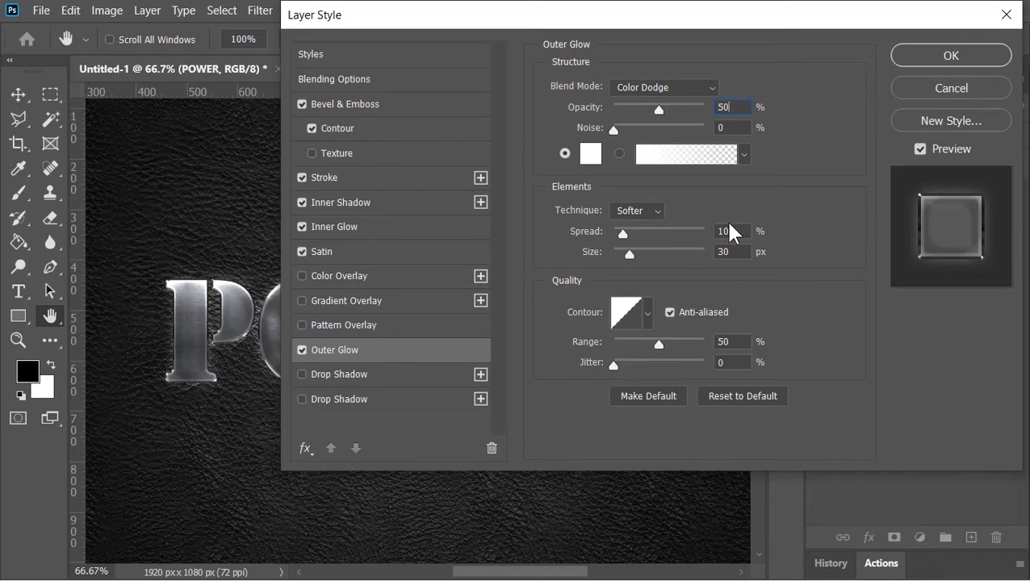
pyautogui.write('25')
# Add two black Multiply drop shadows, 80% opacity at 90° with 8 px distance and 25% at 45° with 20 px distance, and apply the style.
pyautogui.click(392, 376)
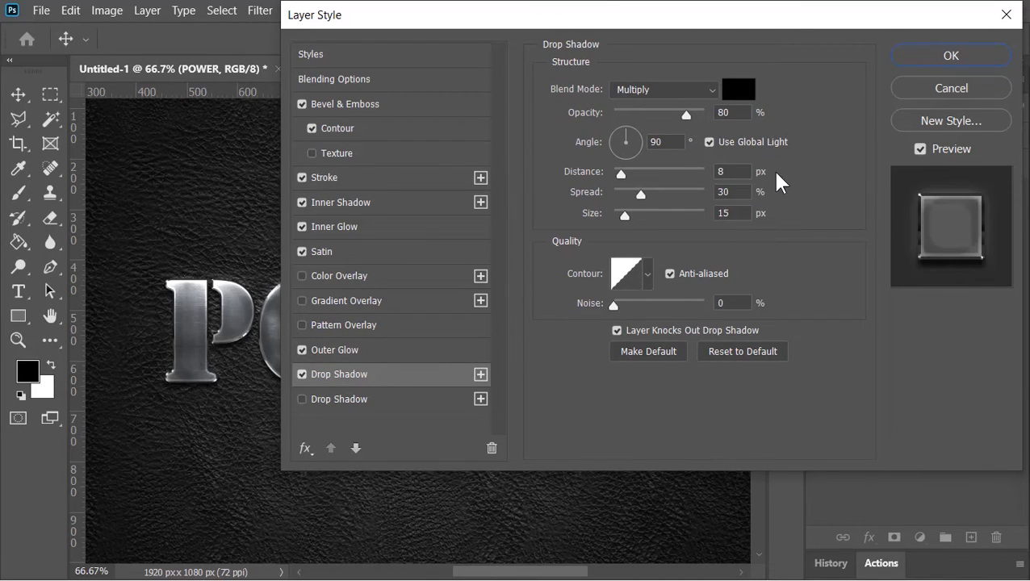
pyautogui.click(384, 400)
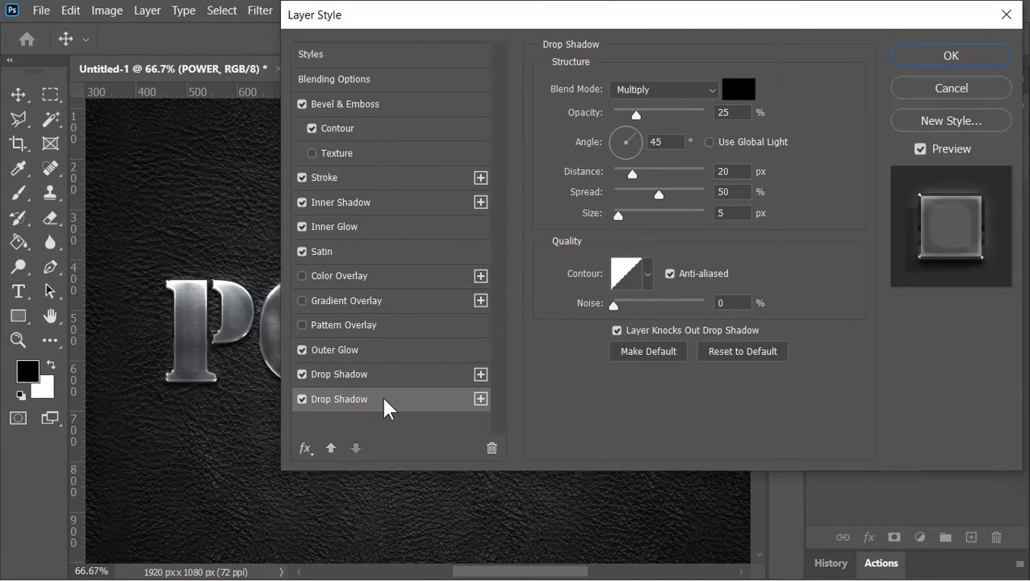
pyautogui.click(952, 56)
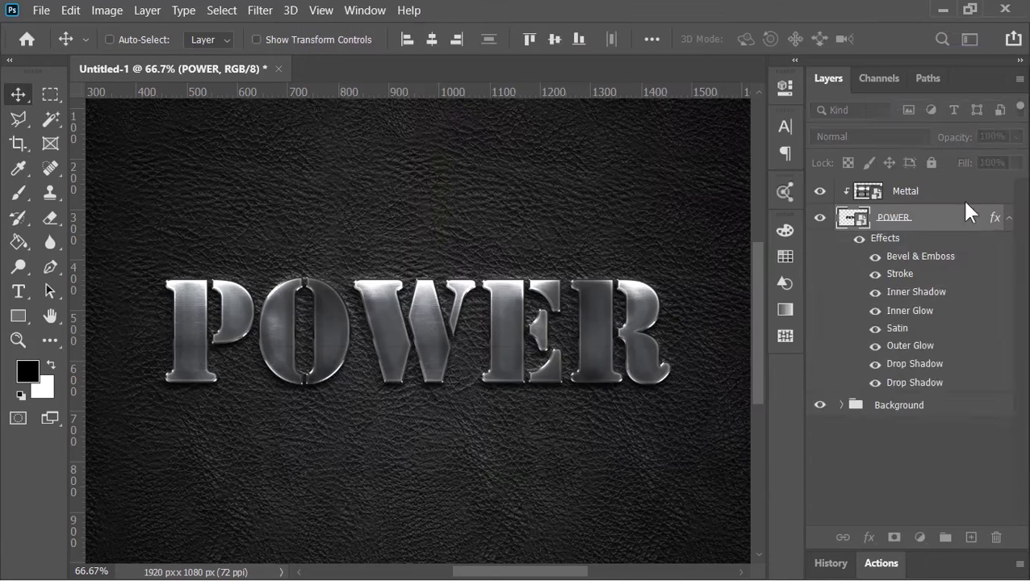
# Duplicate the POWER layer below the original and remove the layer style from the copy.
pyautogui.click(1009, 217)
pyautogui.hotkey('ctrl', '0')
pyautogui.press('alt')
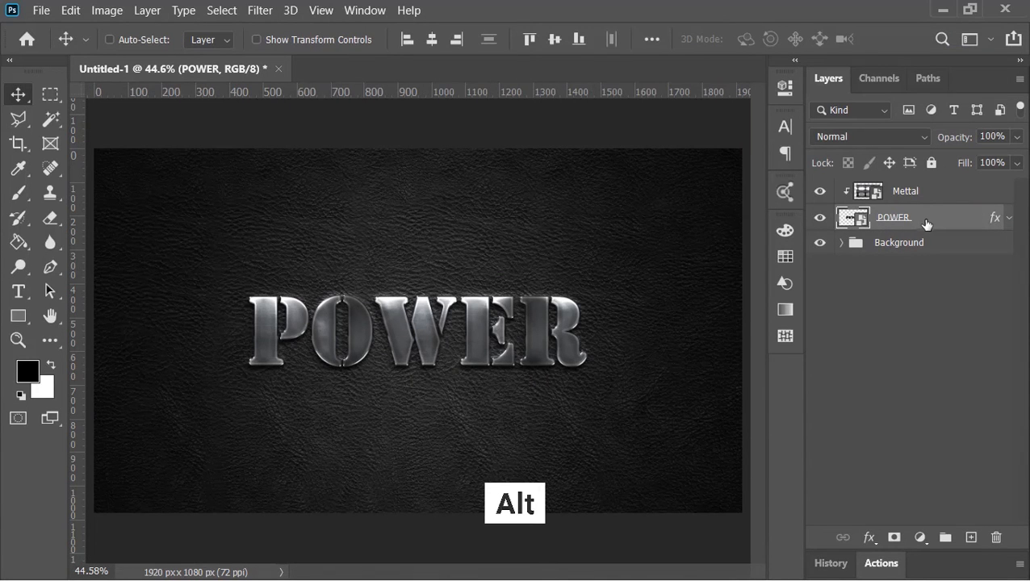
pyautogui.moveTo(929, 220); pyautogui.dragTo(930, 234)
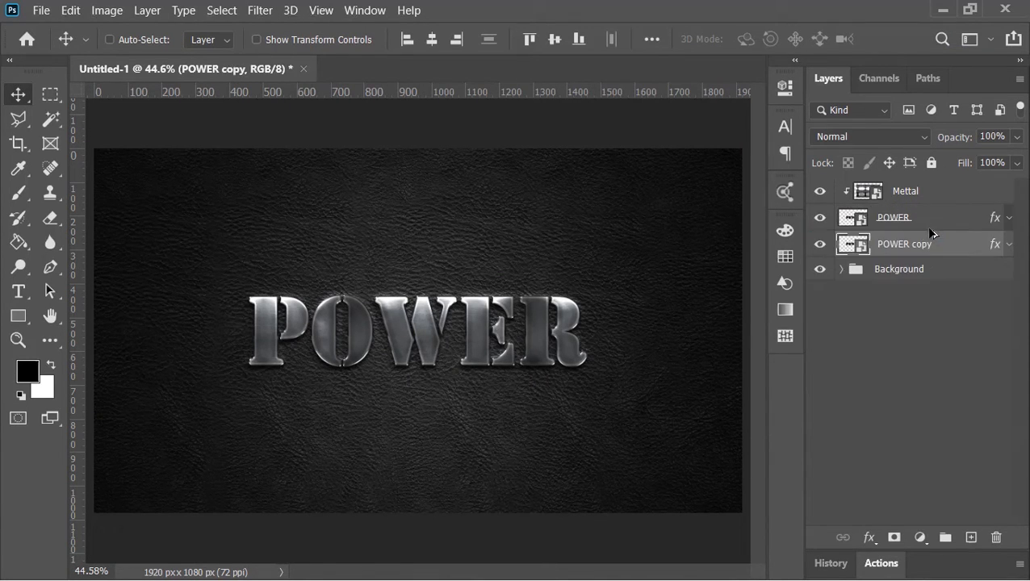
pyautogui.moveTo(995, 249); pyautogui.dragTo(996, 537)
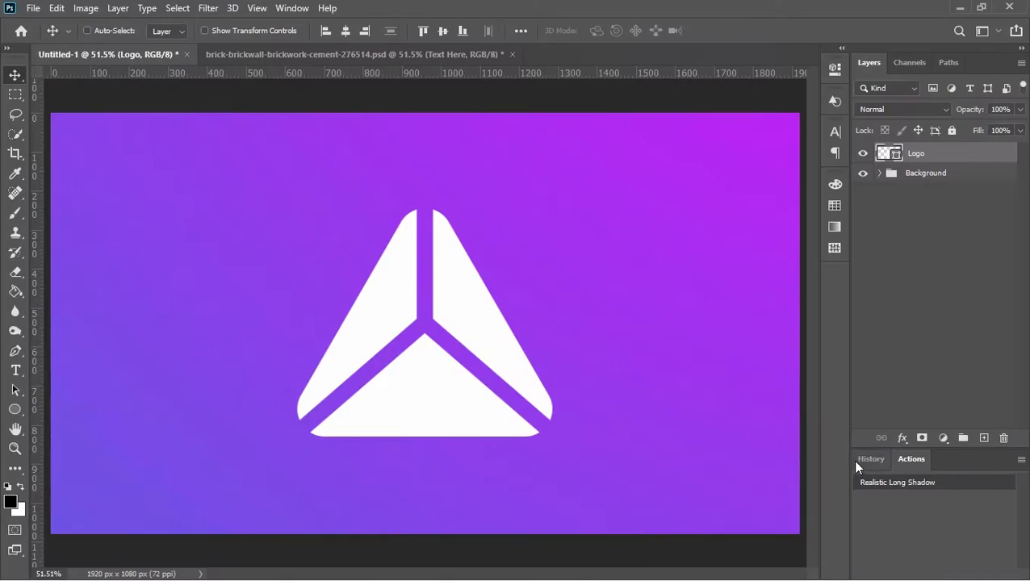
# Run the Realistic Long Shadow action on the Logo layer in the purple document and adjust the global light angle.
pyautogui.click(875, 482)
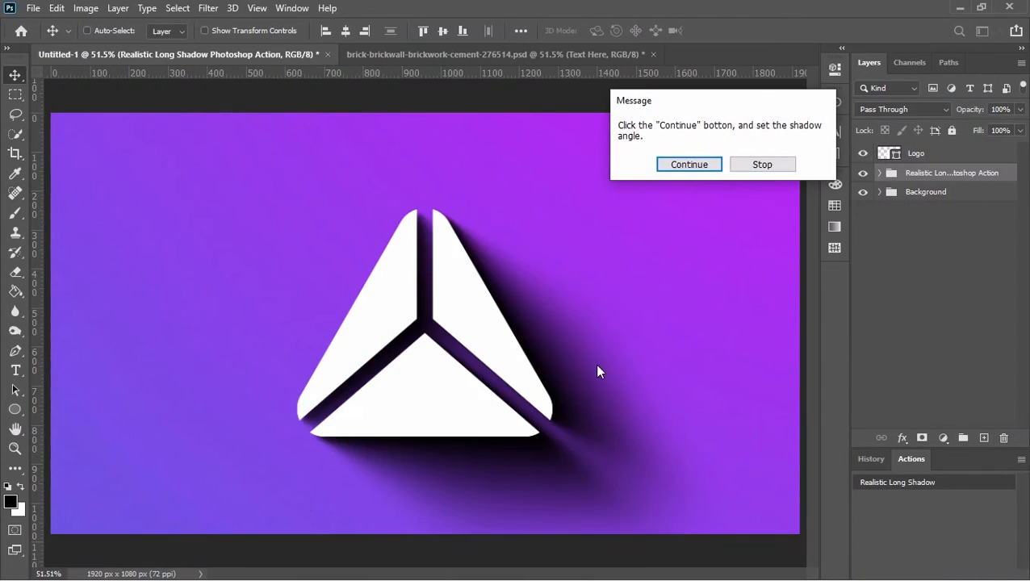
pyautogui.click(687, 165)
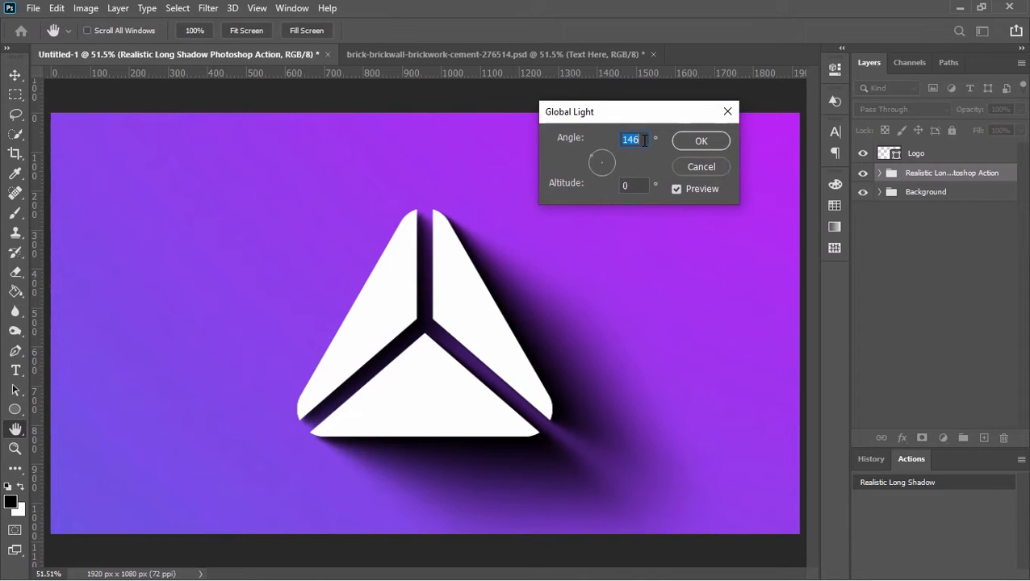
pyautogui.moveTo(615, 154); pyautogui.dragTo(602, 175)
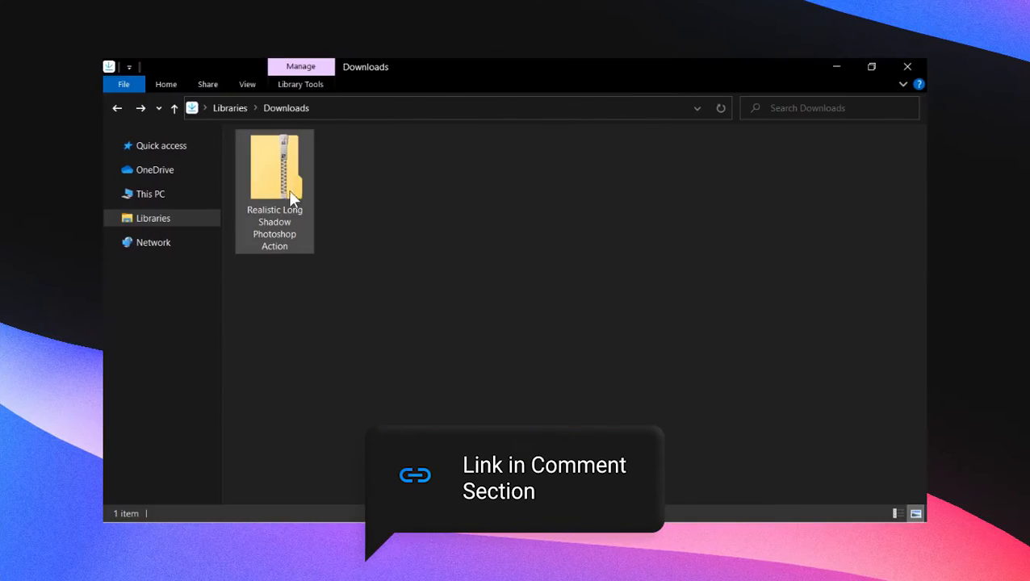
# In File Explorer, open the downloaded Realistic Long Shadow Photoshop Action archive and load the Realistic Long Shadow action file into Photoshop.
pyautogui.click(278, 173)
pyautogui.rightClick(278, 173)
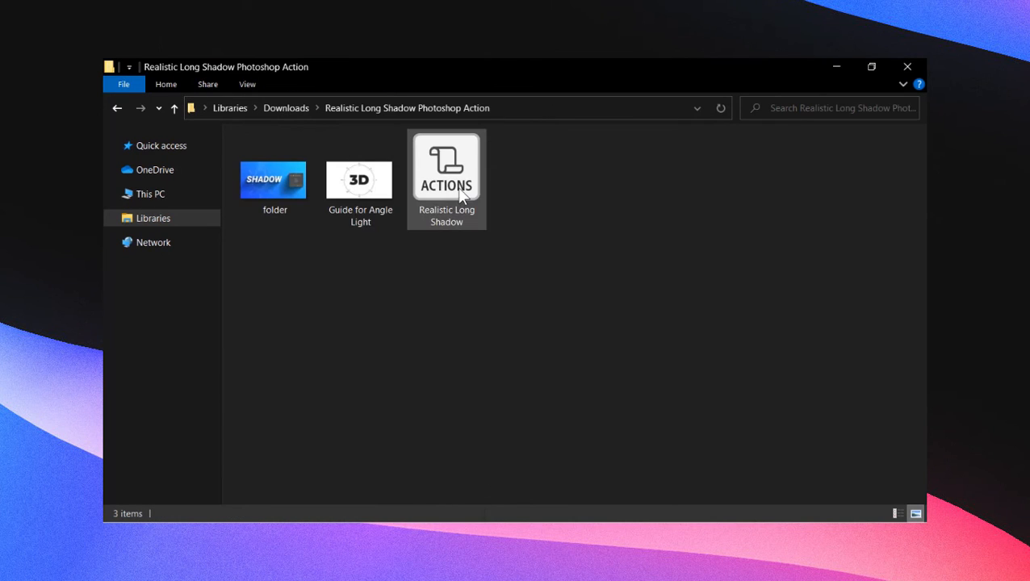
pyautogui.click(457, 187)
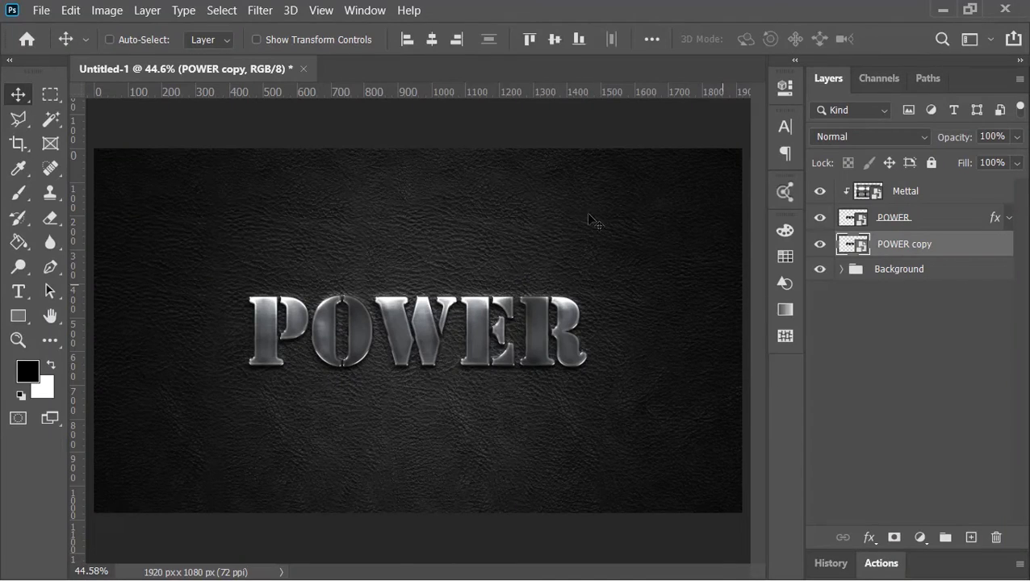
# Play the Realistic Long Shadow action on the POWER copy layer.
pyautogui.click(374, 11)
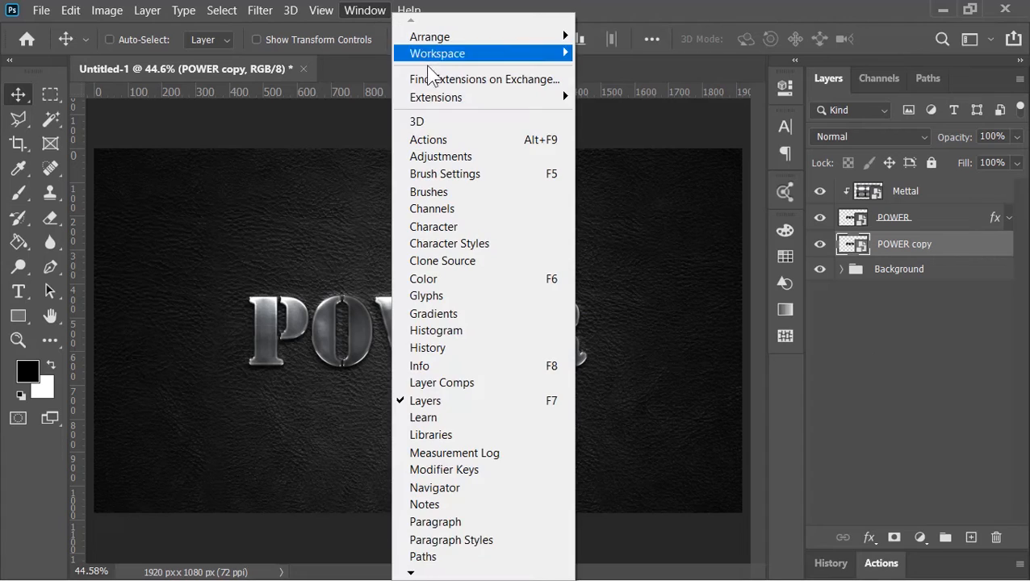
pyautogui.click(434, 140)
pyautogui.click(905, 418)
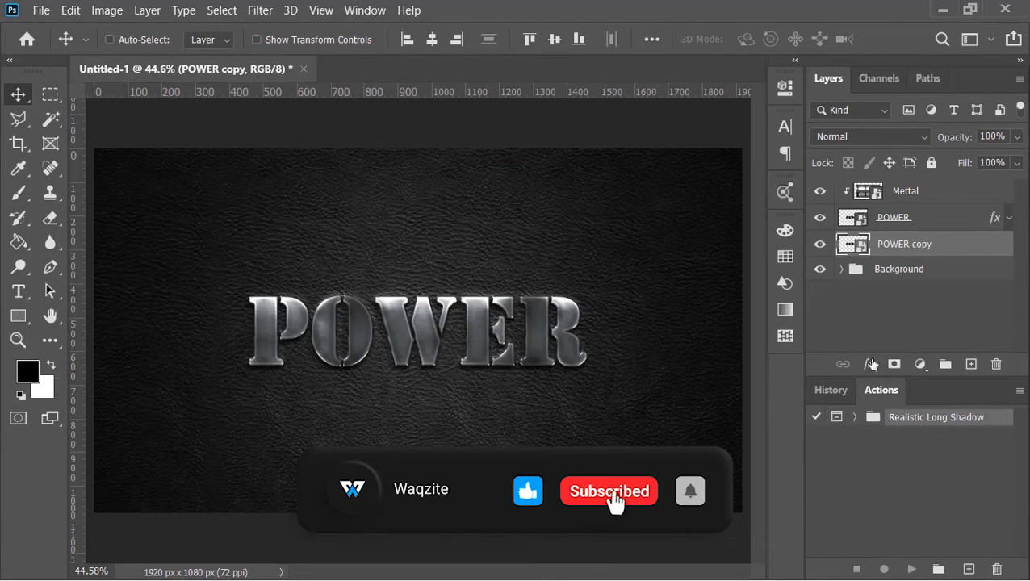
pyautogui.click(854, 417)
pyautogui.click(907, 438)
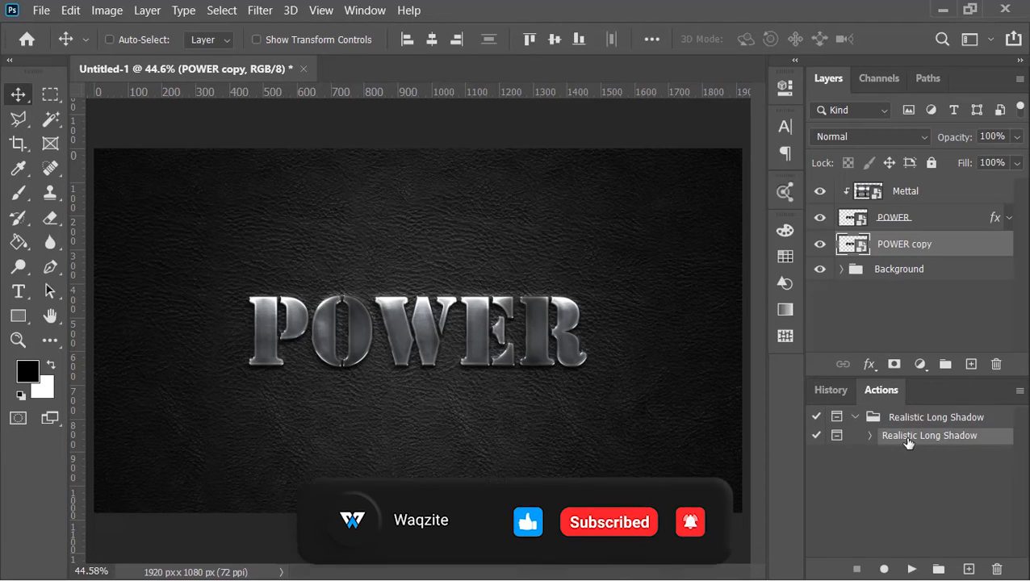
pyautogui.click(909, 568)
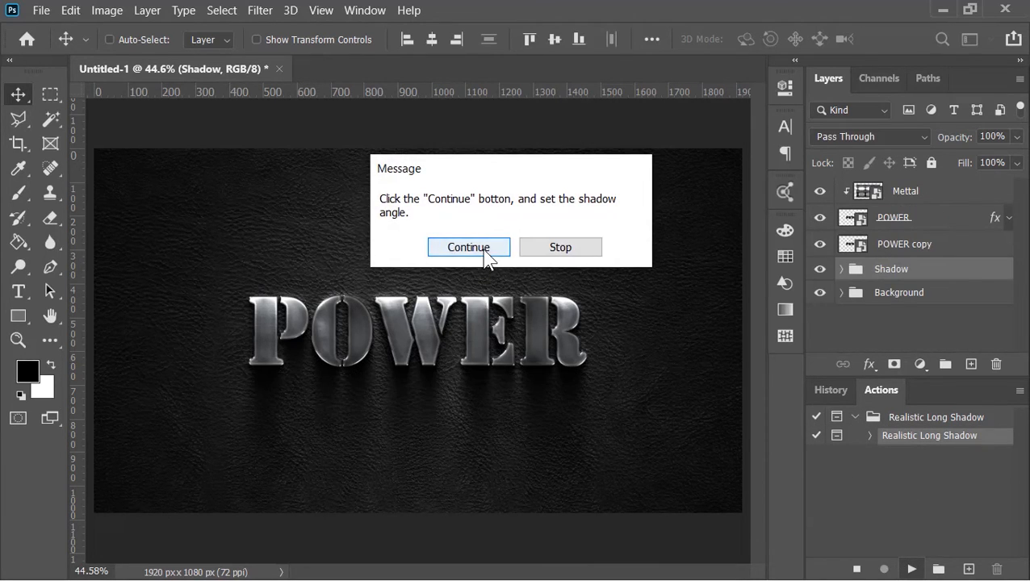
# Continue the action to its shadow angle setting and set the global light to a 45° angle and 45° altitude.
pyautogui.click(469, 247)
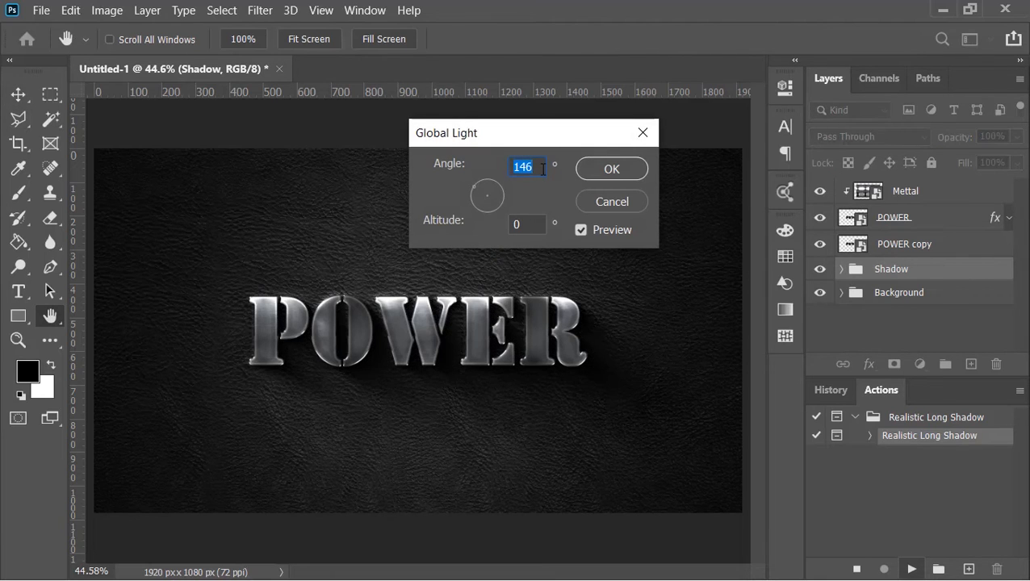
pyautogui.moveTo(483, 184)
pyautogui.mouseDown()
pyautogui.moveTo(499, 190)
pyautogui.moveTo(490, 212)
pyautogui.moveTo(472, 197)
pyautogui.mouseUp()
pyautogui.write('45')
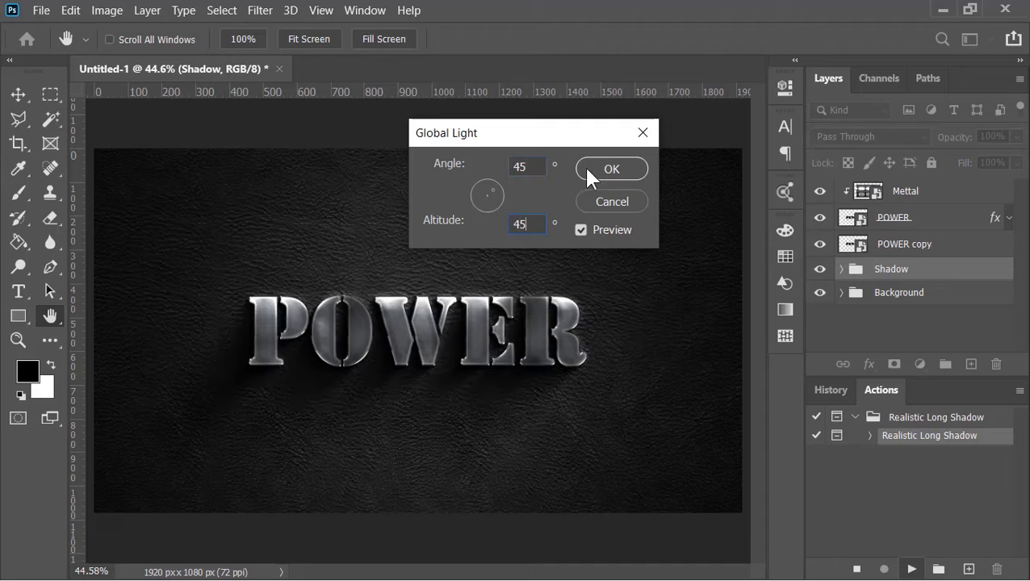
pyautogui.click(610, 169)
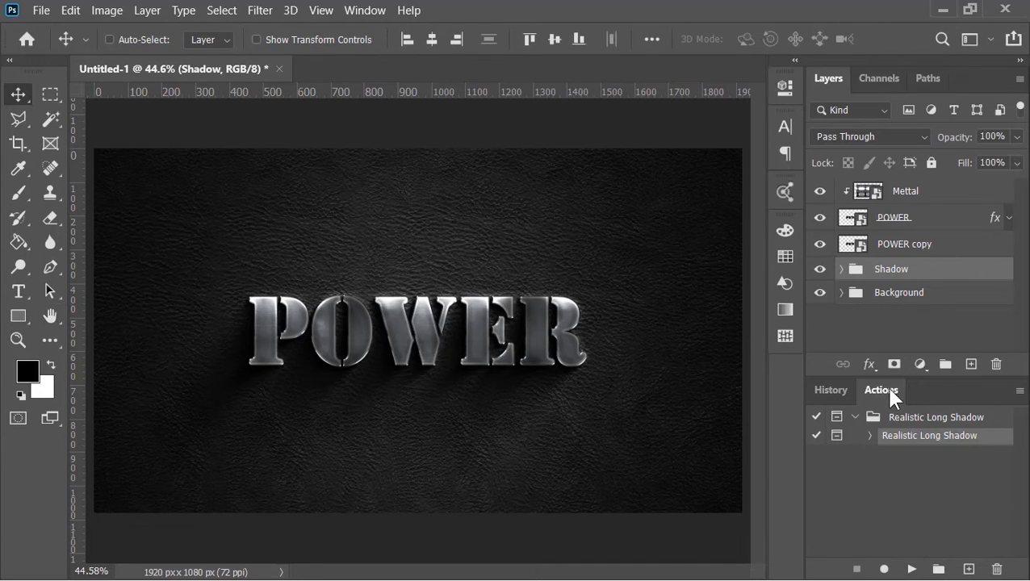
# Delete the POWER copy layer and set the Shadow group's opacity to 80%.
pyautogui.click(904, 248)
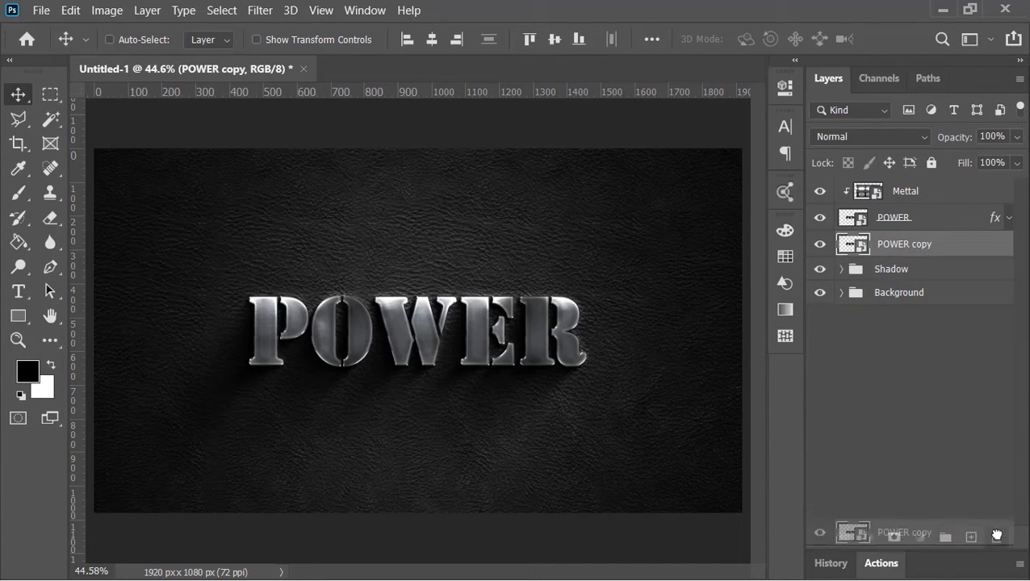
pyautogui.press('Delete')
pyautogui.click(993, 137)
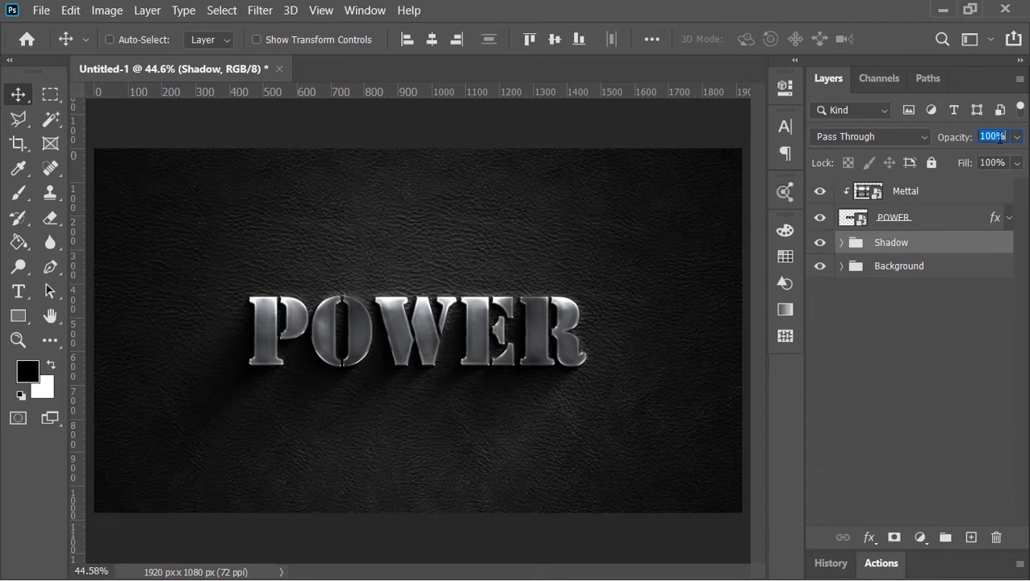
pyautogui.write('80')
pyautogui.press('Return')
# Place the Lens Flare_01 image from the Assets folder above the Mettal layer, scaled to about 66%, with Linear Dodge (Add) blending.
pyautogui.click(912, 200)
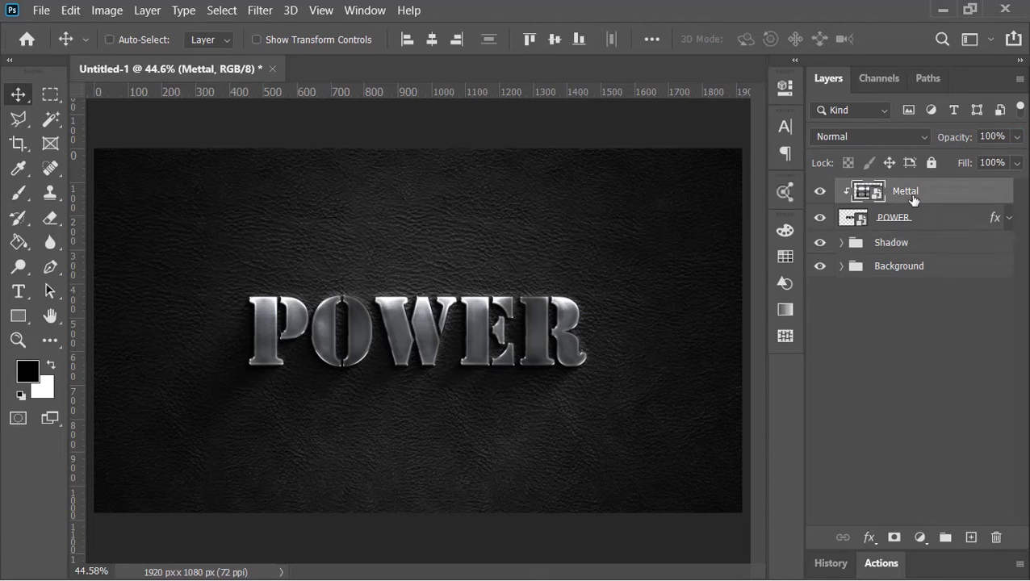
pyautogui.hotkey('alt', 'Tab')
pyautogui.click(321, 141)
pyautogui.hotkey('alt', 'Tab')
pyautogui.moveTo(320, 206); pyautogui.dragTo(473, 361)
pyautogui.moveTo(740, 149); pyautogui.dragTo(648, 244)
pyautogui.click(870, 136)
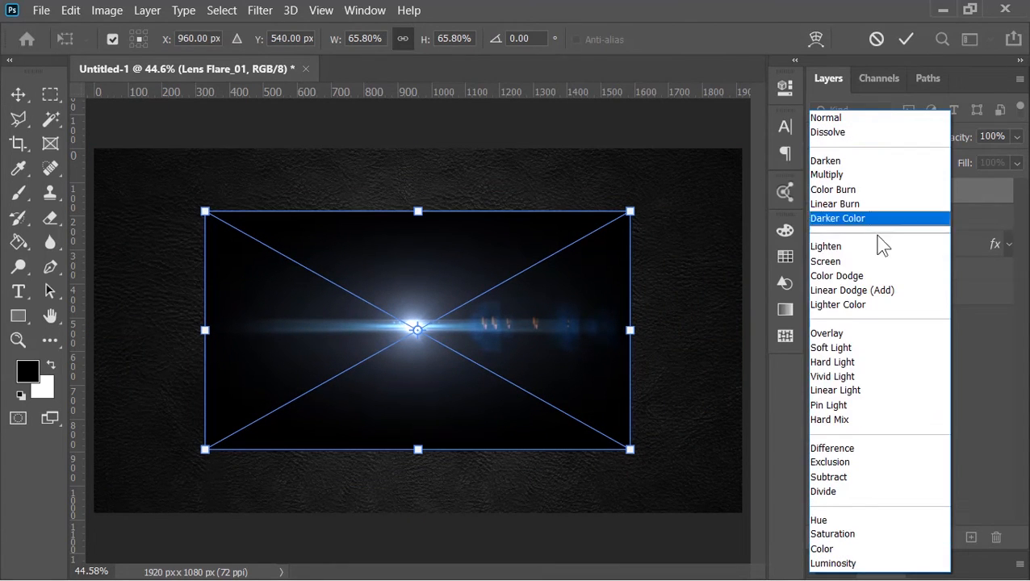
pyautogui.click(879, 291)
pyautogui.click(905, 40)
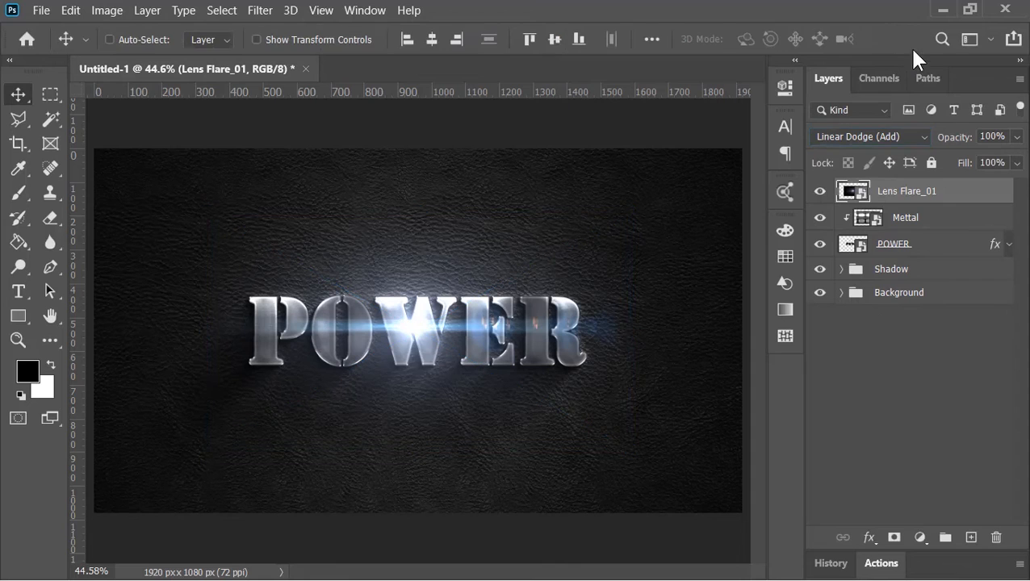
# Set the Lens Flare_01 layer's fill to 70% and move the flare onto the upper edge of the letter R.
pyautogui.click(994, 163)
pyautogui.write('70')
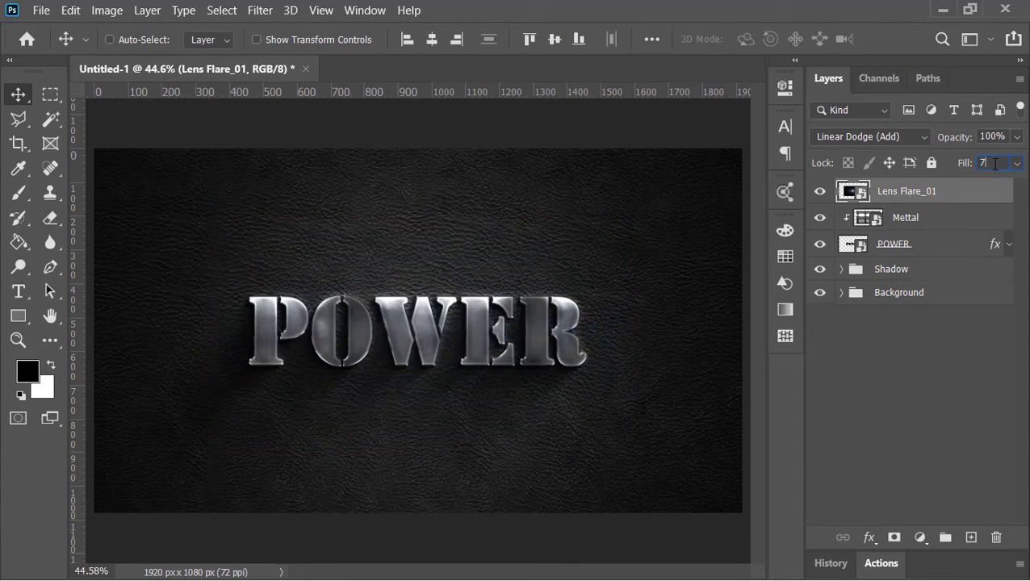
pyautogui.moveTo(433, 331); pyautogui.dragTo(549, 309)
# Place the Lens Flares_02 image from the Assets folder, scaled to about 67%, with Linear Dodge (Add) blending.
pyautogui.hotkey('alt', 'Tab')
pyautogui.moveTo(418, 161); pyautogui.dragTo(436, 313)
pyautogui.hotkey('alt', 'Tab')
pyautogui.moveTo(739, 155); pyautogui.dragTo(642, 225)
pyautogui.click(832, 137)
pyautogui.click(865, 291)
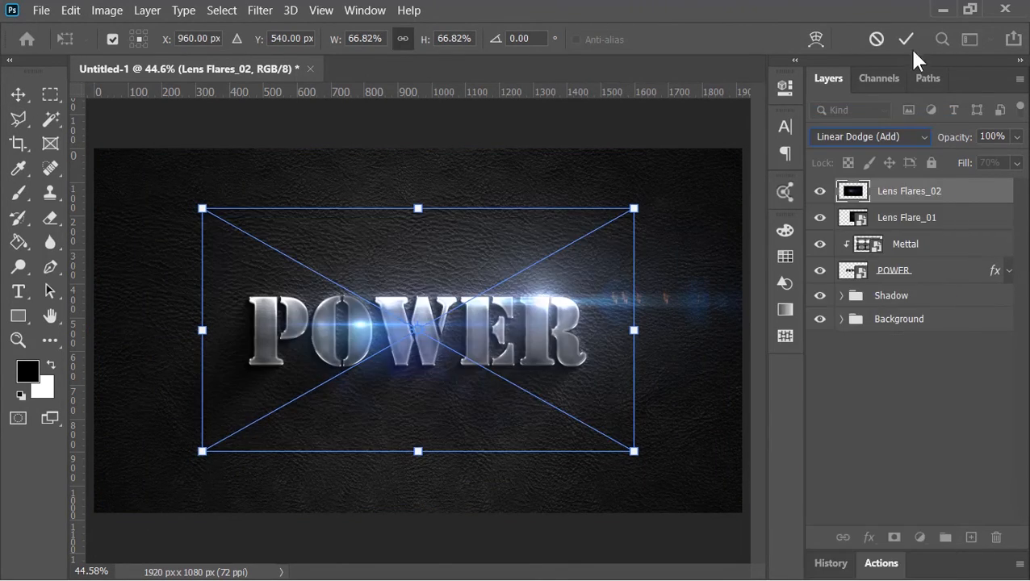
pyautogui.click(907, 37)
# Set the Lens Flares_02 layer's fill to 80% and move the flare onto the upper edge of the letter P.
pyautogui.click(998, 165)
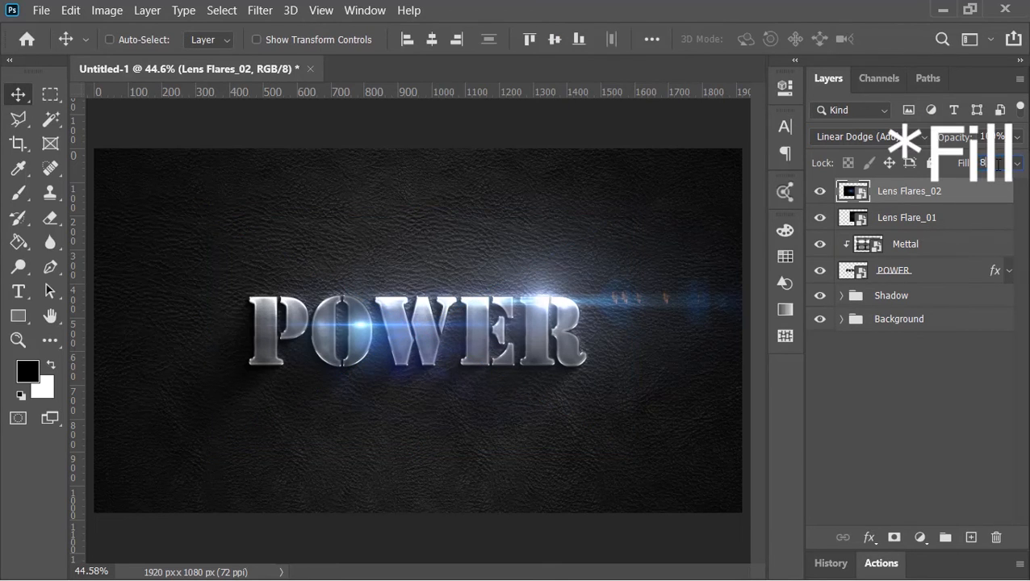
pyautogui.write('80')
pyautogui.press('Return')
pyautogui.moveTo(375, 338); pyautogui.dragTo(296, 314)
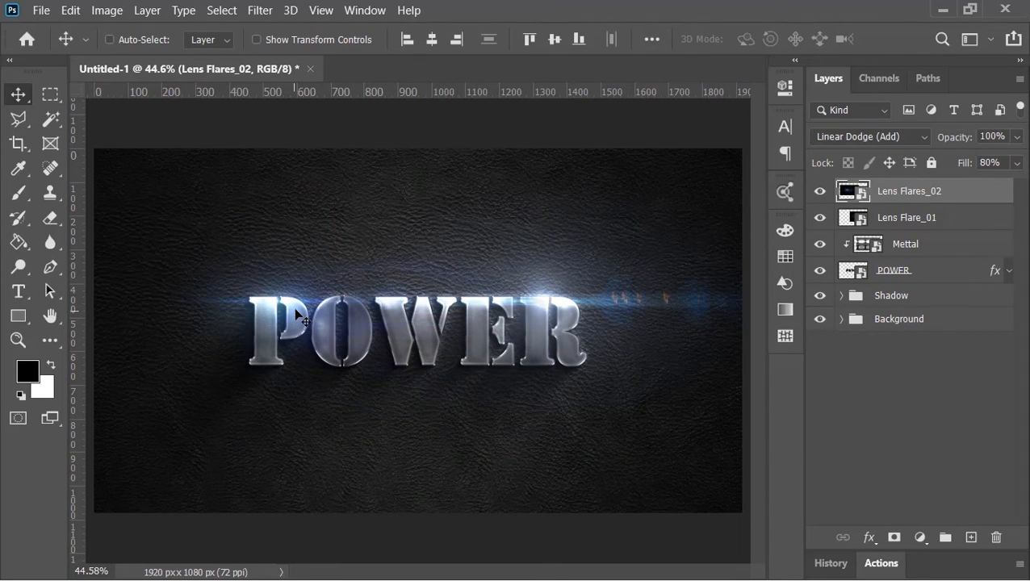
# Add a Color Lookup adjustment layer using the Moonlight.3DL look and set its opacity to 30%.
pyautogui.click(920, 537)
pyautogui.click(920, 429)
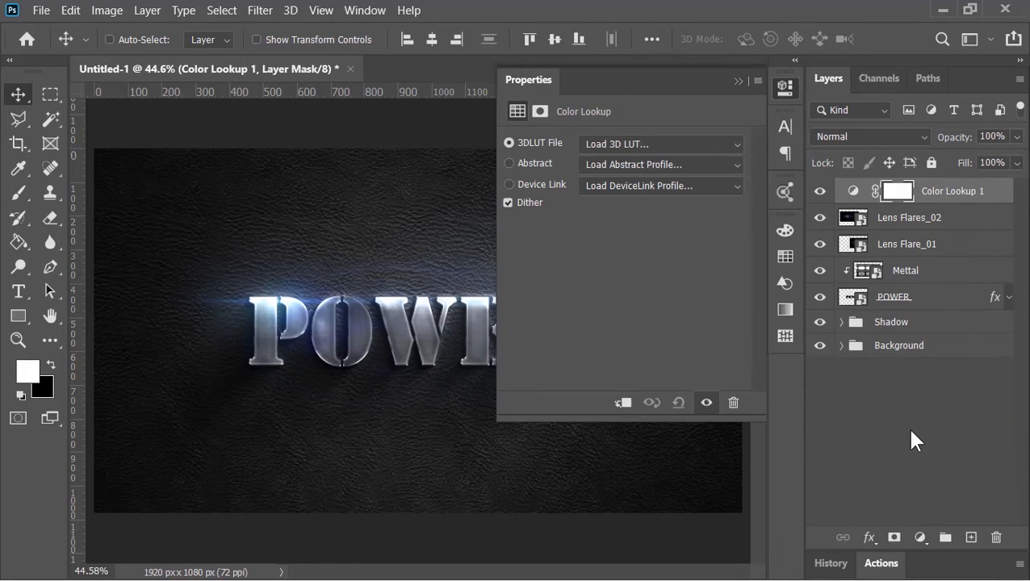
pyautogui.click(647, 142)
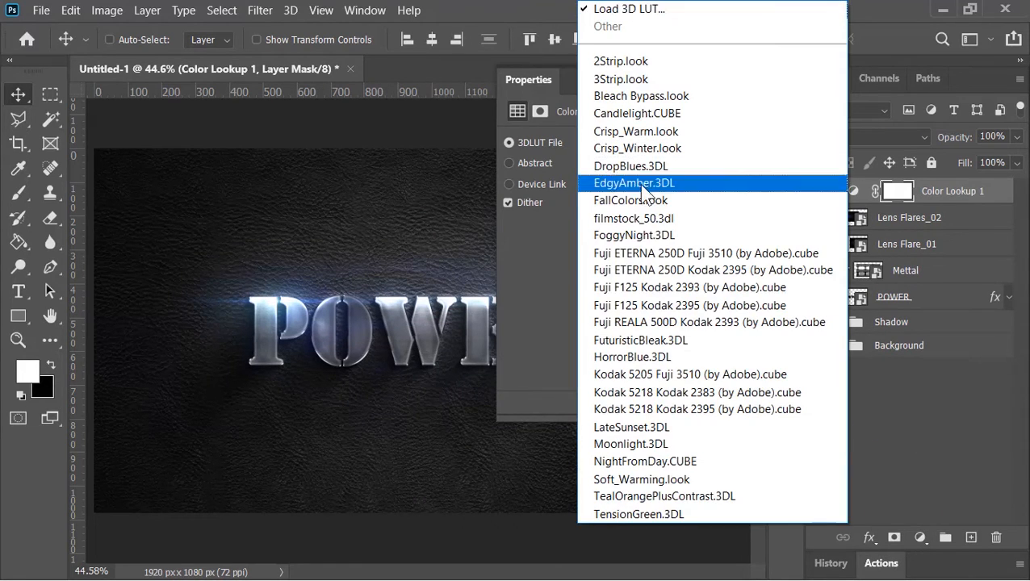
pyautogui.click(641, 444)
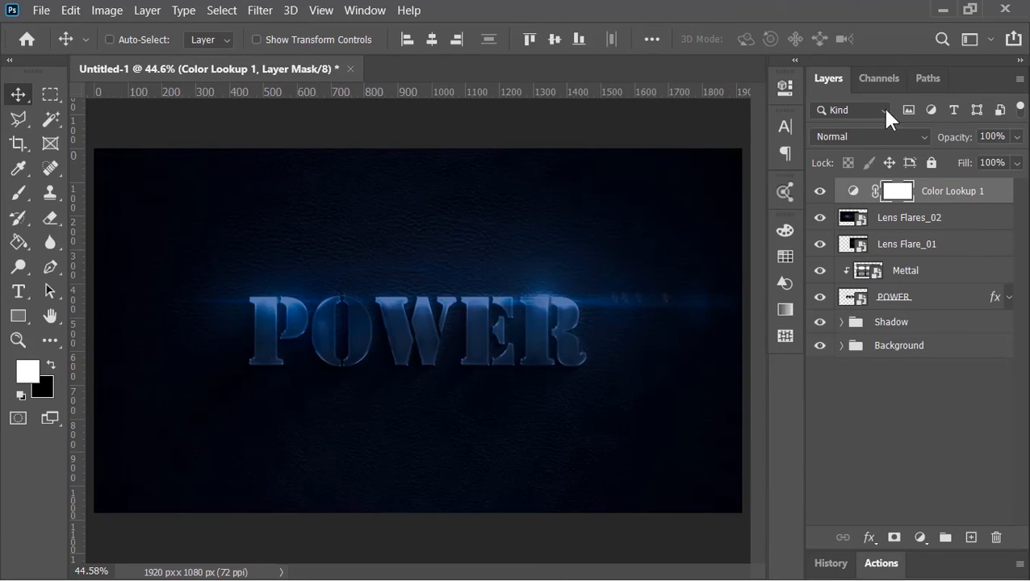
pyautogui.doubleClick(991, 136)
pyautogui.write('30')
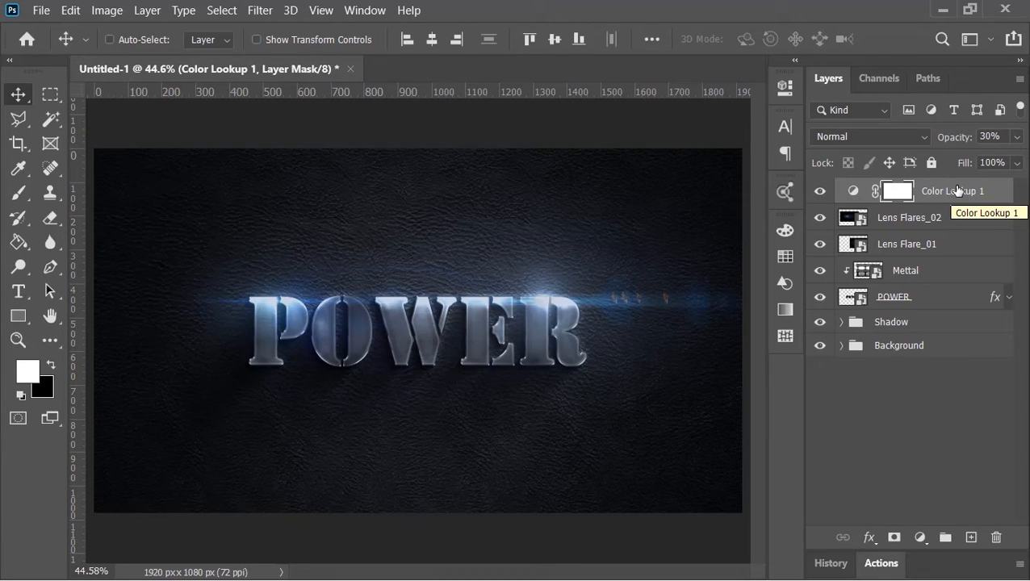
# Open the POWER smart object's contents and set its canvas size to 1920 × 1080 px.
pyautogui.doubleClick(852, 297)
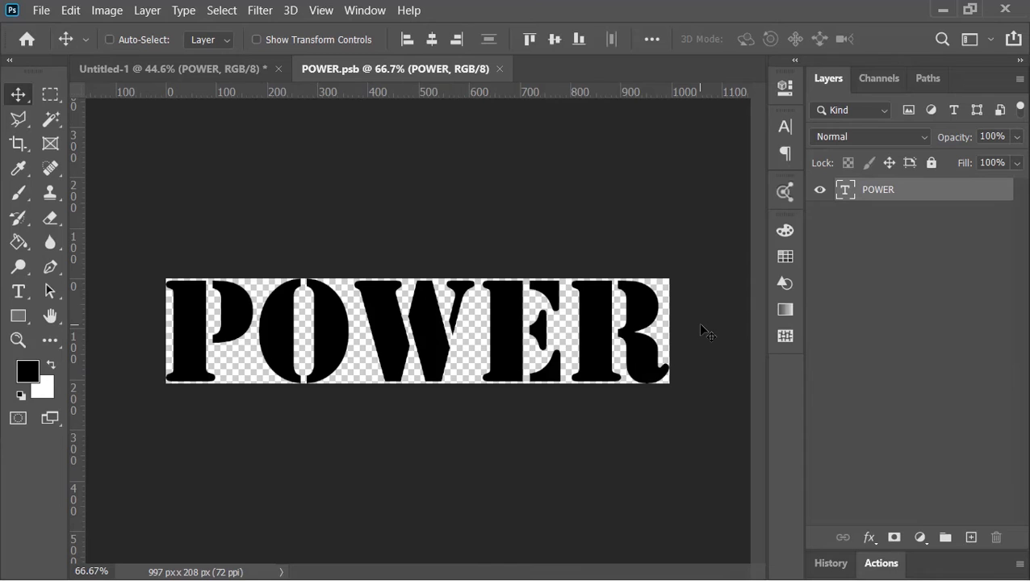
pyautogui.hotkey('ctrl', 'alt', 'c')
pyautogui.write('1920')
pyautogui.press('Tab')
pyautogui.write('1080')
pyautogui.press('Return')
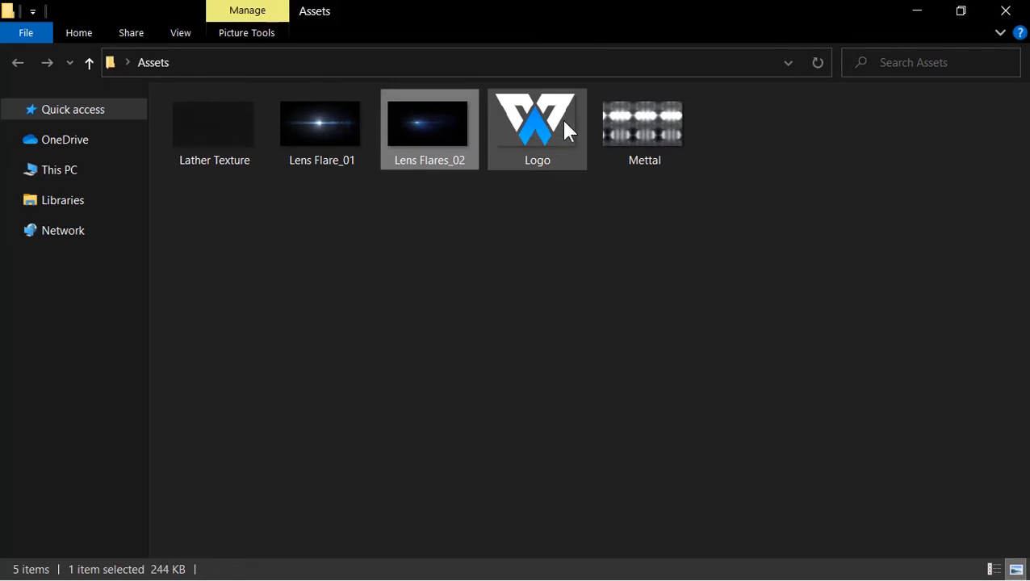
# Place the Logo image from the Assets folder into the smart object, scaled down and centred over the POWER text.
pyautogui.moveTo(561, 123); pyautogui.dragTo(537, 427)
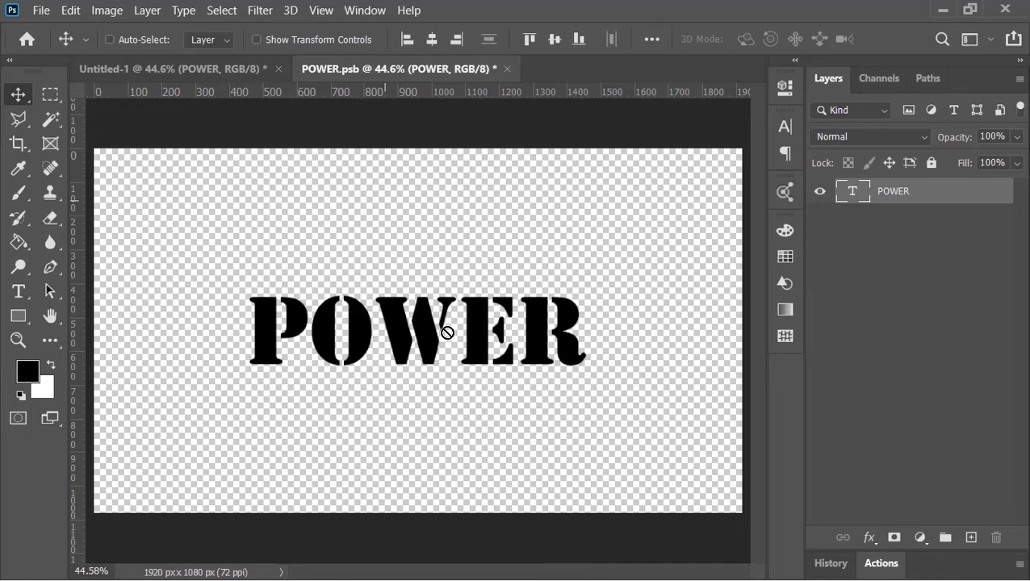
pyautogui.moveTo(444, 329); pyautogui.dragTo(456, 323)
pyautogui.moveTo(694, 143); pyautogui.dragTo(598, 368)
pyautogui.click(905, 39)
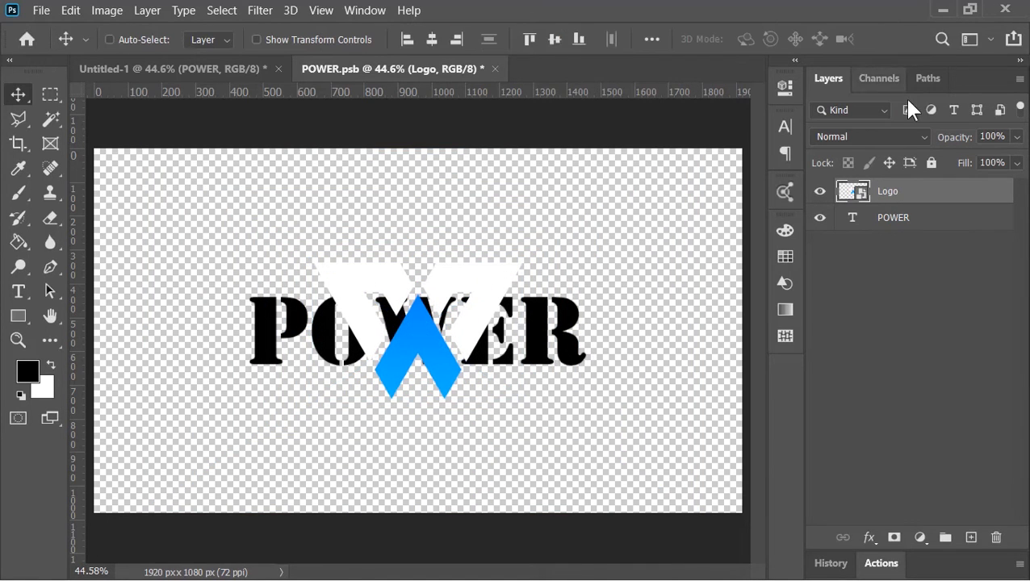
# Hide the POWER text layer inside the smart object, then close the document and save its changes.
pyautogui.click(838, 224)
pyautogui.click(820, 218)
pyautogui.click(507, 68)
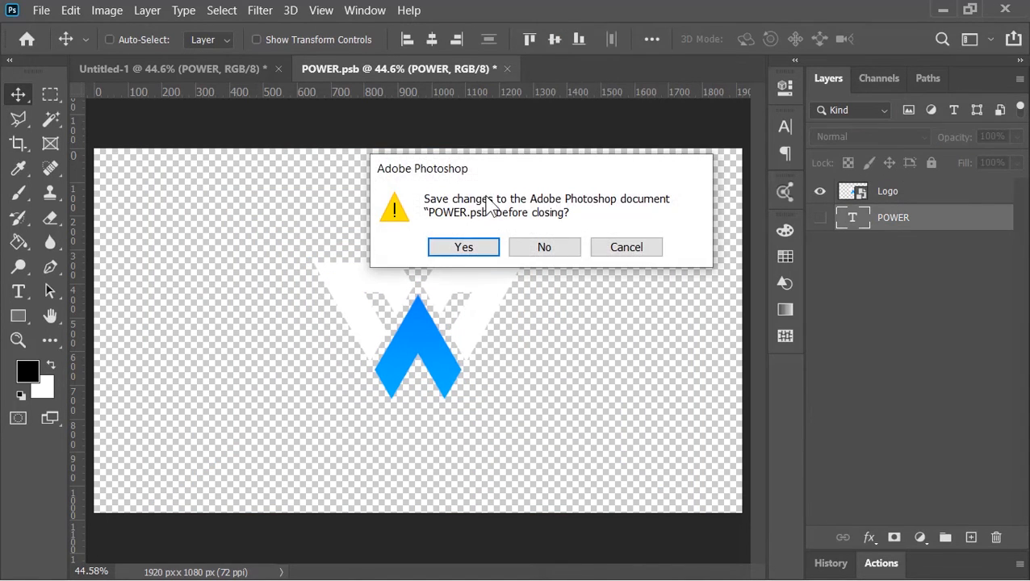
pyautogui.click(487, 247)
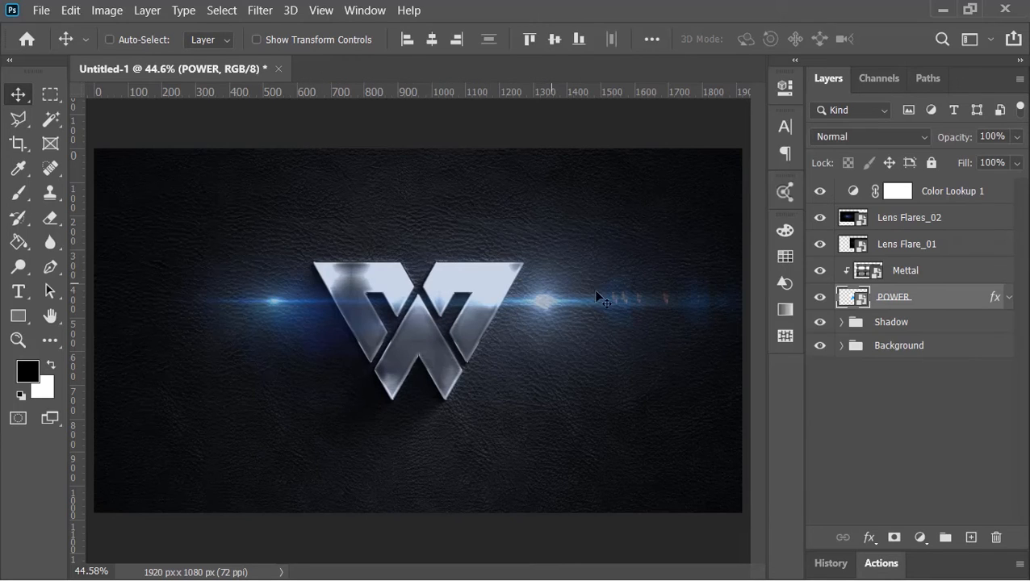
# Move Lens Flare_01 to the logo's upper-right corner and Lens Flares_02 to its upper-left corner.
pyautogui.click(920, 249)
pyautogui.moveTo(476, 293); pyautogui.dragTo(441, 267)
pyautogui.click(935, 220)
pyautogui.moveTo(306, 308); pyautogui.dragTo(345, 272)
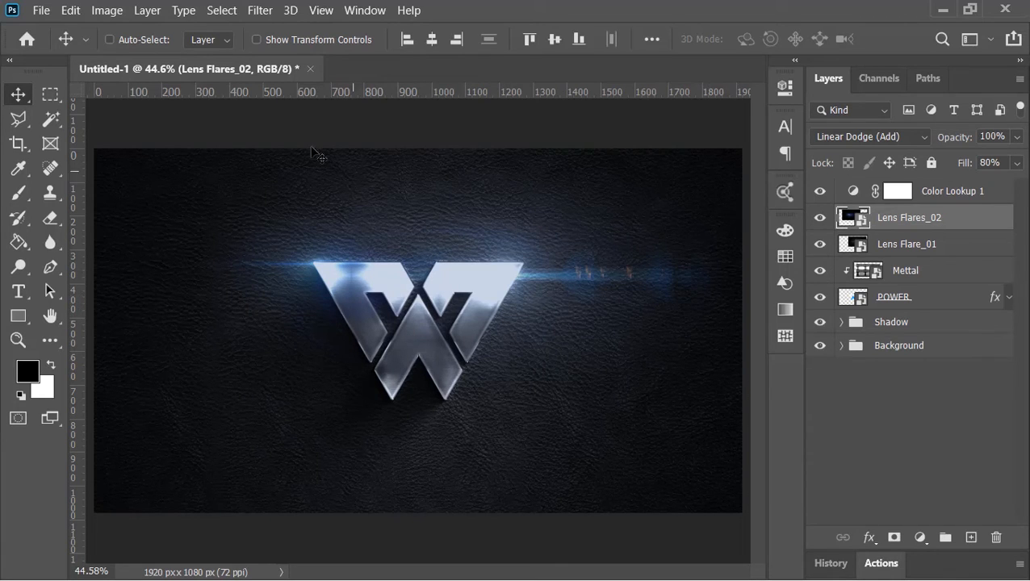
# Set the global light angle to 76° to redirect the logo's long shadow.
pyautogui.click(146, 9)
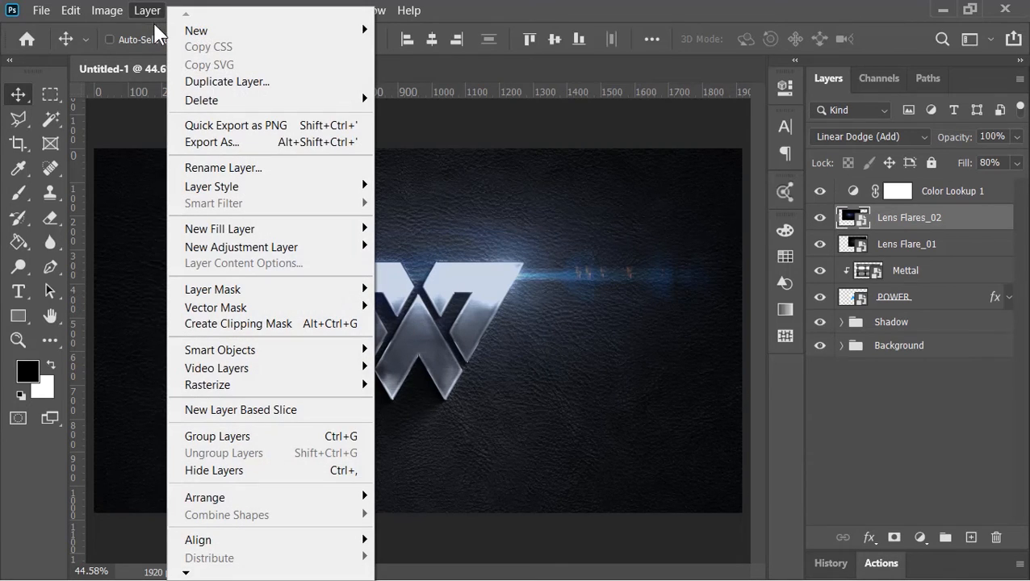
pyautogui.moveTo(255, 190)
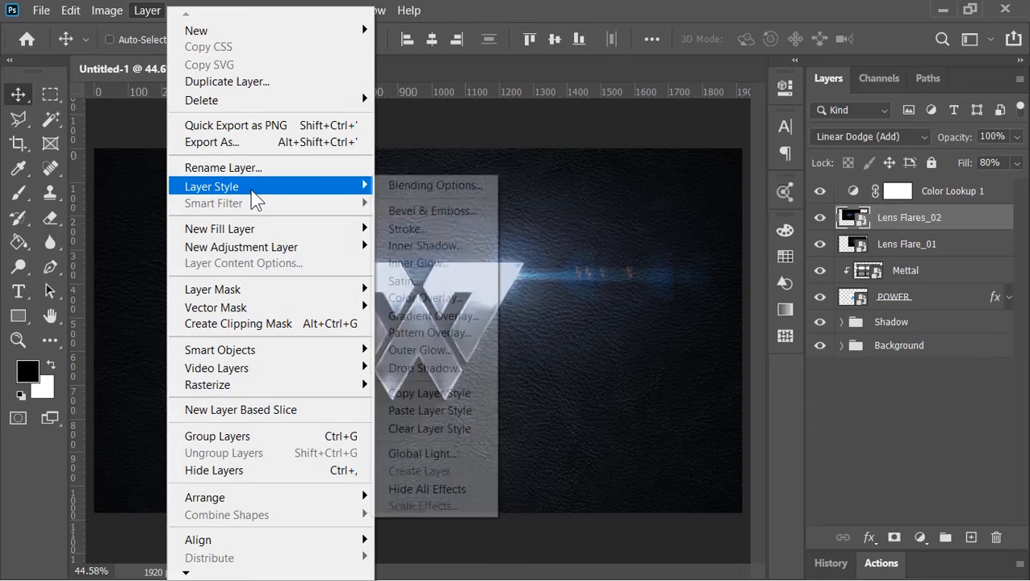
pyautogui.click(460, 464)
pyautogui.moveTo(632, 150)
pyautogui.mouseDown()
pyautogui.moveTo(612, 145)
pyautogui.moveTo(645, 150)
pyautogui.moveTo(616, 151)
pyautogui.moveTo(638, 144)
pyautogui.mouseUp()
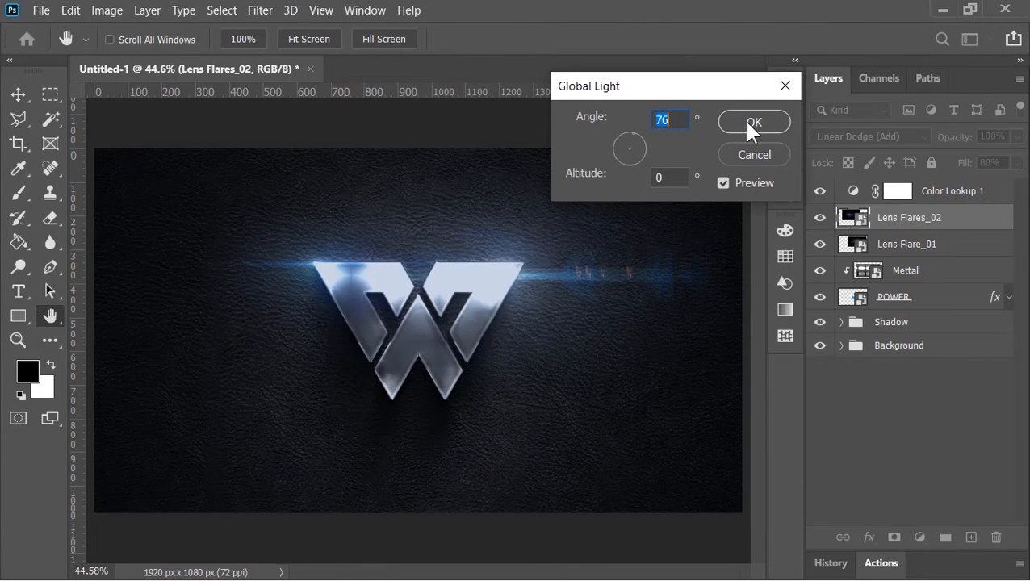
pyautogui.click(746, 123)
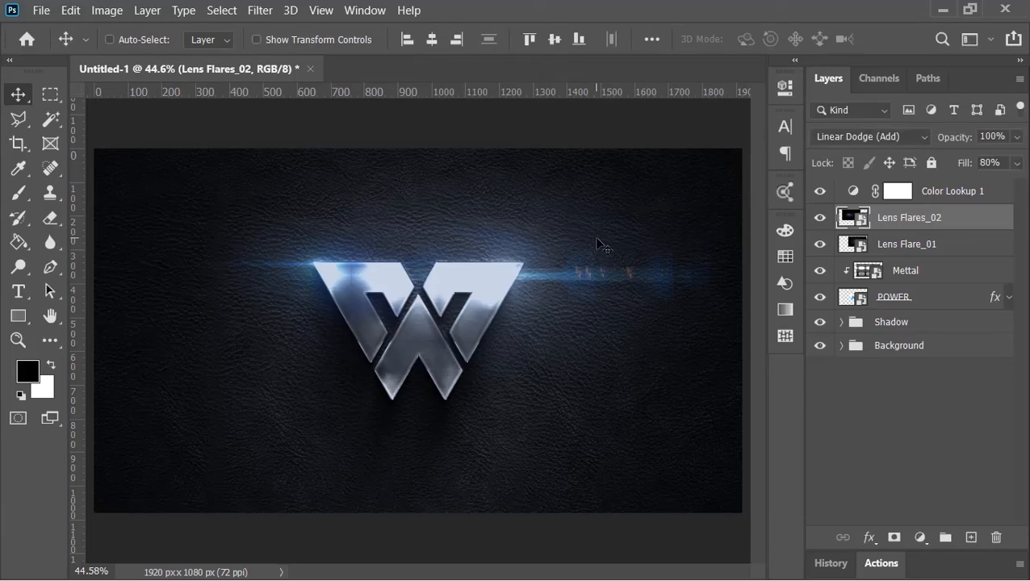